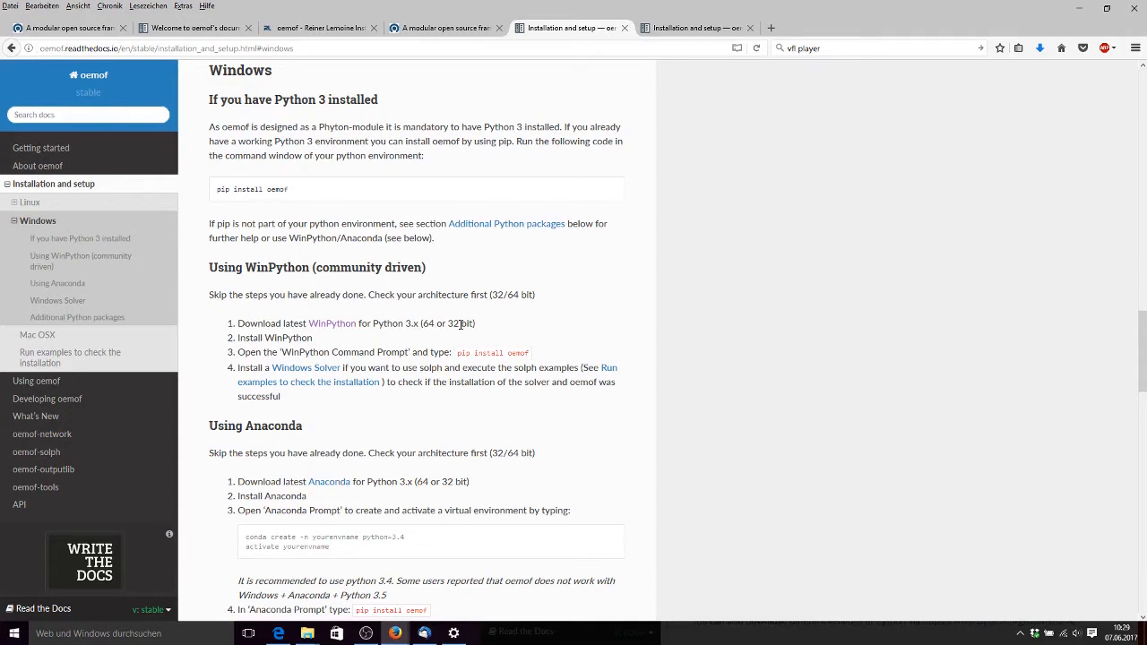
# Open the WinPython website from the oemof installation guide and check the computer's system type in the Windows system information
pyautogui.click(346, 324)
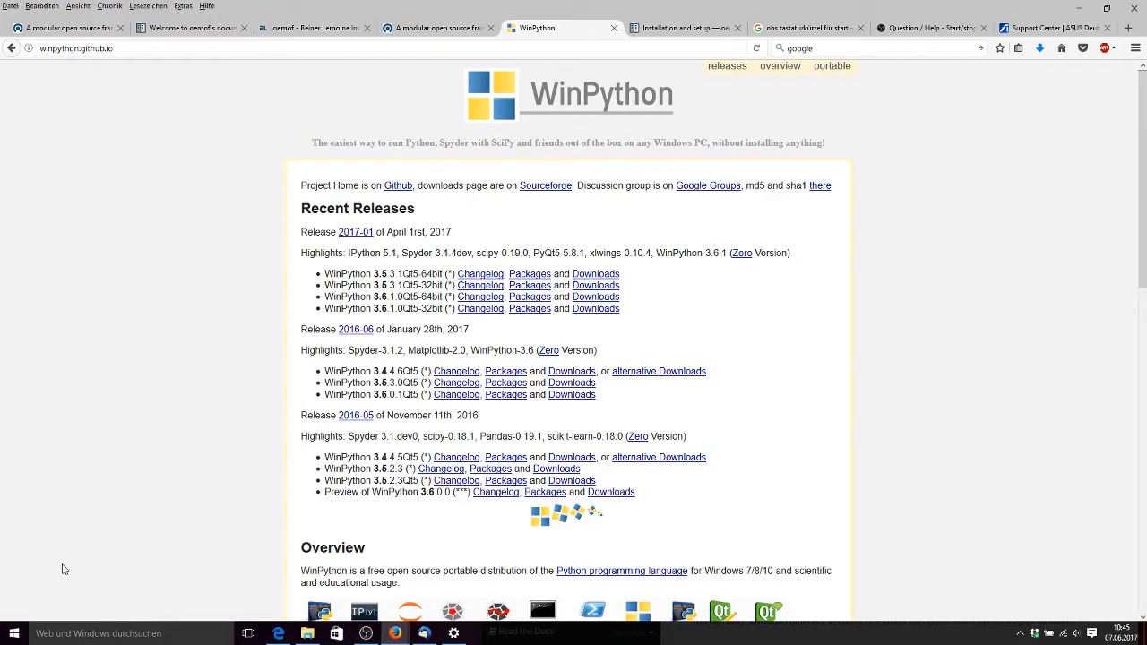
pyautogui.rightClick(16, 633)
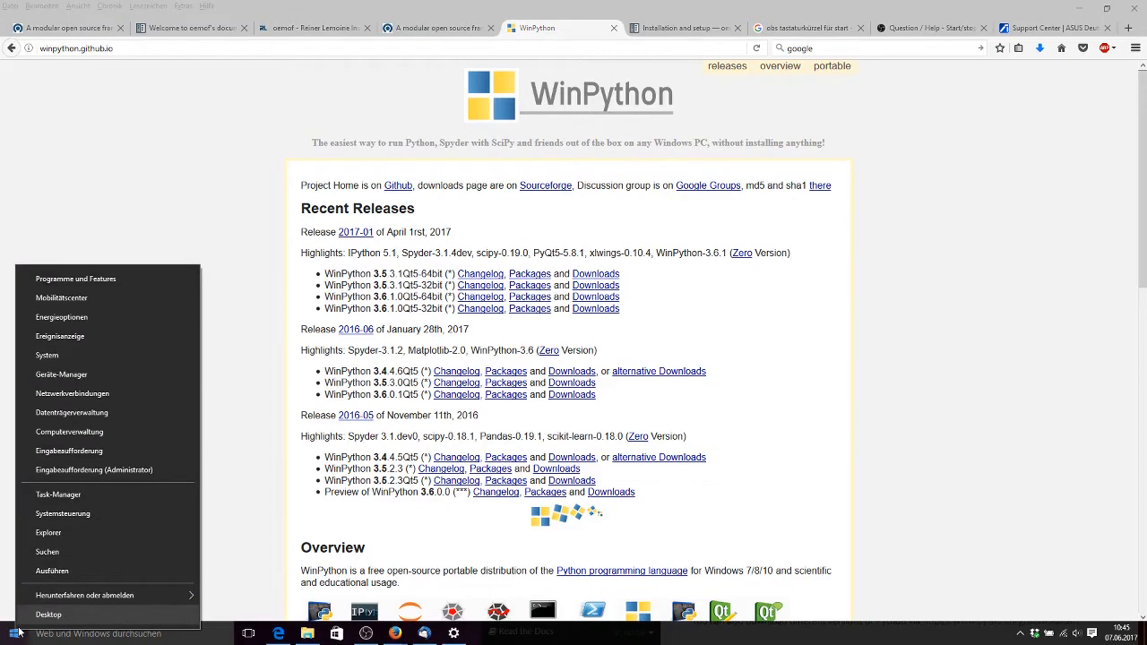
pyautogui.click(58, 355)
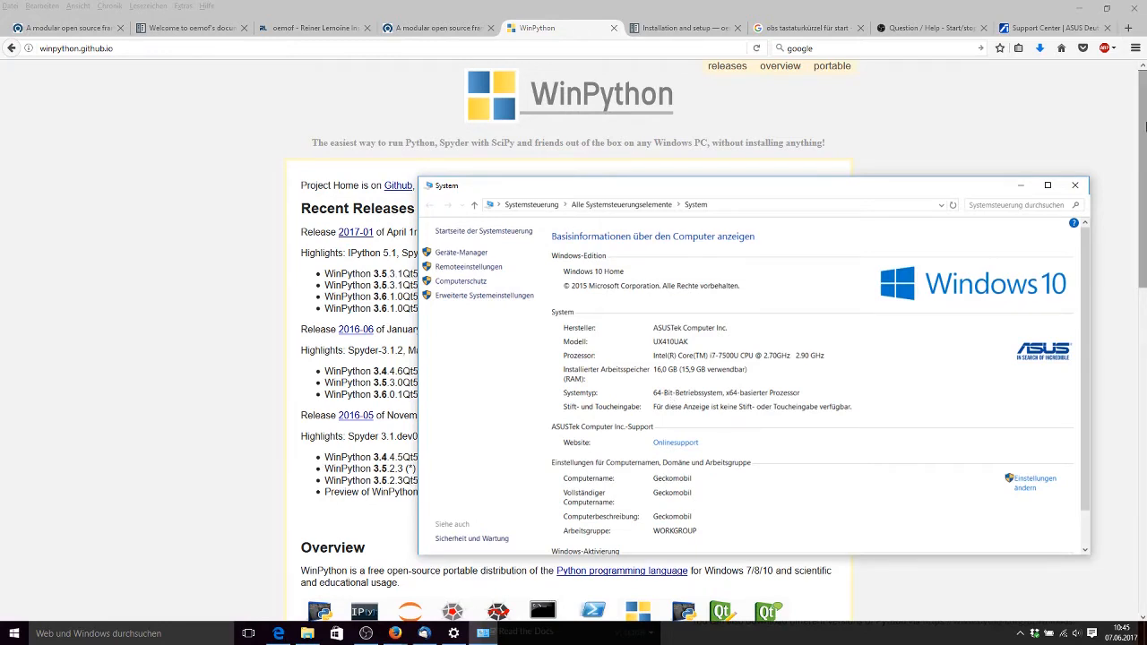
pyautogui.click(1019, 187)
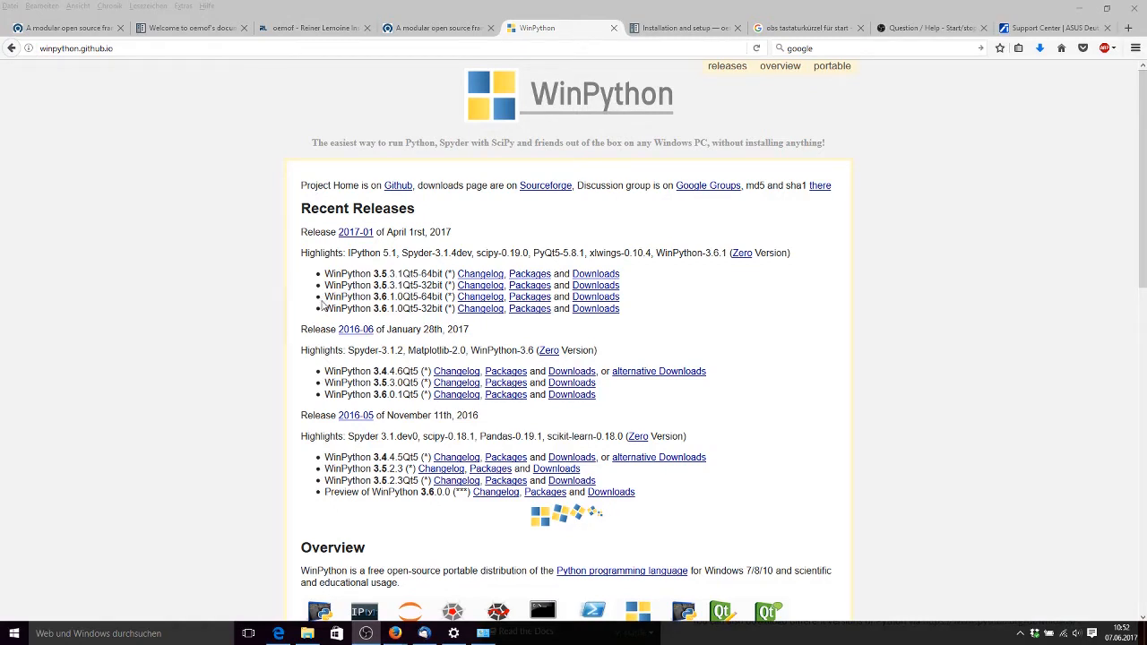
# Download WinPython-64bit-3.5.3.1Qt5.exe from the April 2017 release's SourceForge files and save it
pyautogui.click(582, 277)
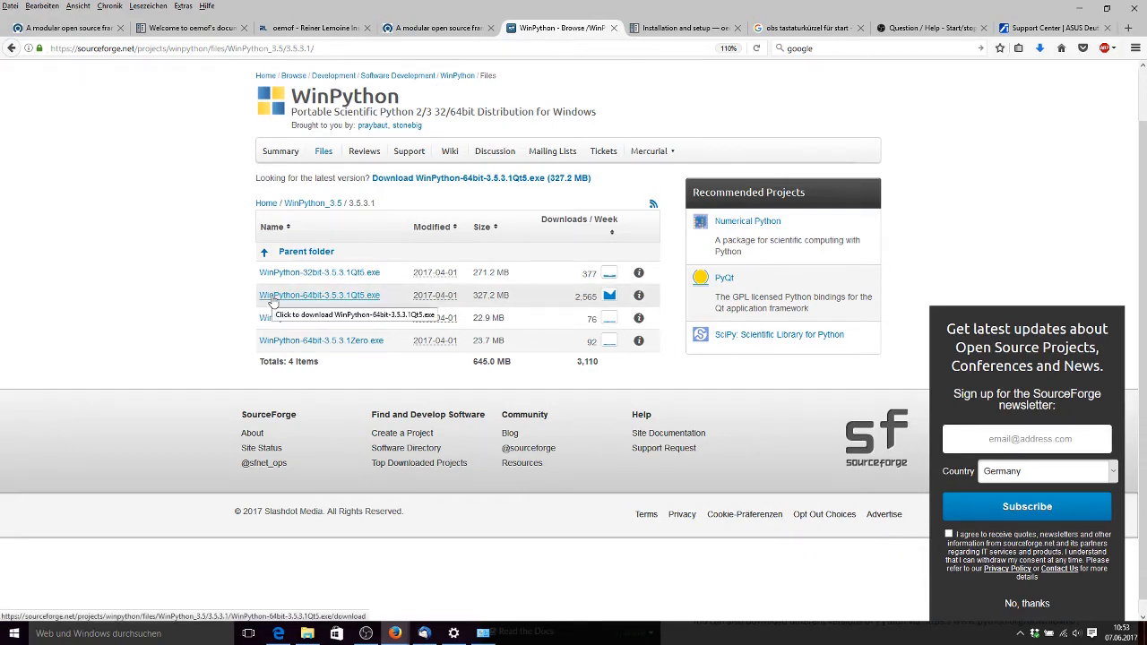
pyautogui.click(271, 296)
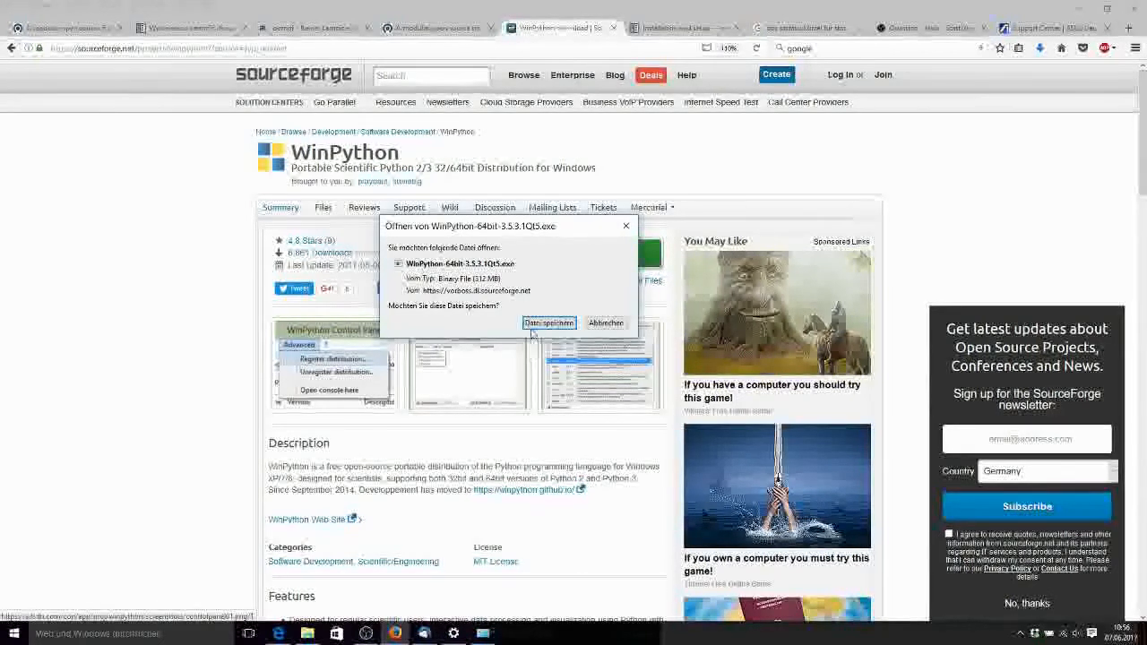
pyautogui.click(548, 324)
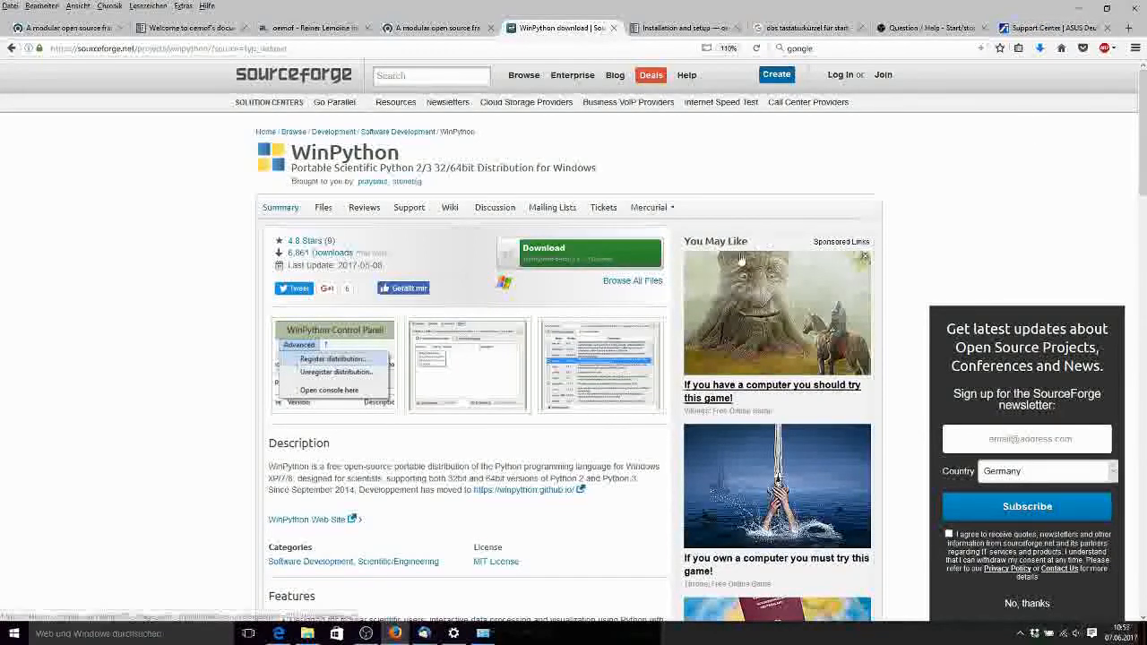
# Launch the WinPython-64bit-3.5.3.1Qt5 installer from the Downloads folder and accept its license agreement
pyautogui.hotkey('alt', 'Tab')
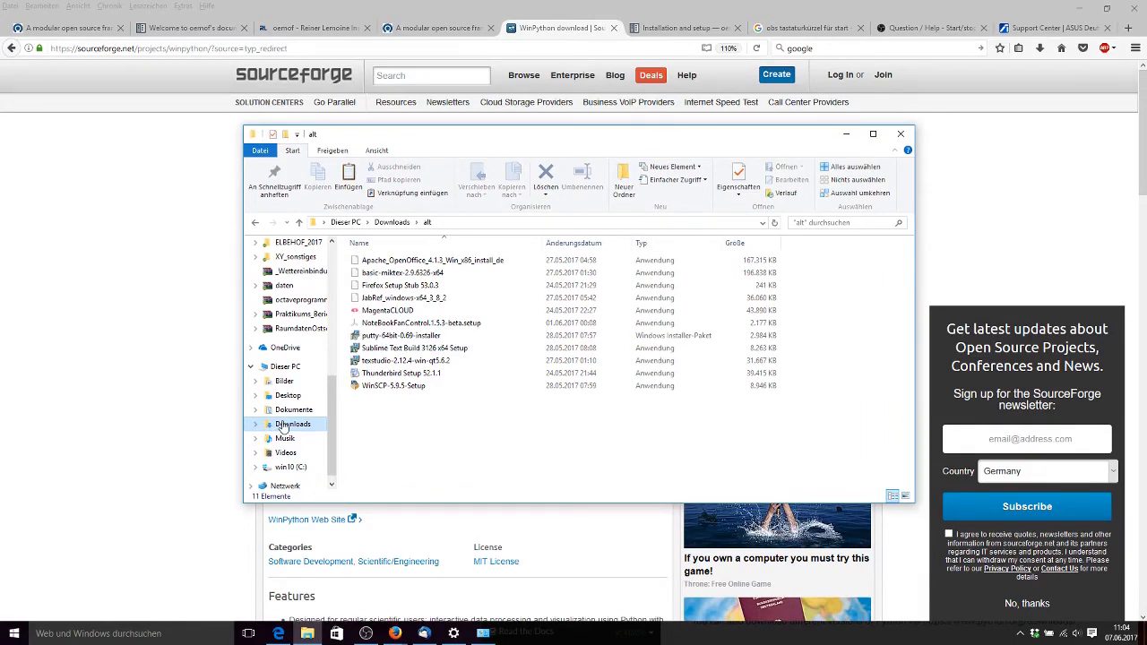
pyautogui.click(285, 425)
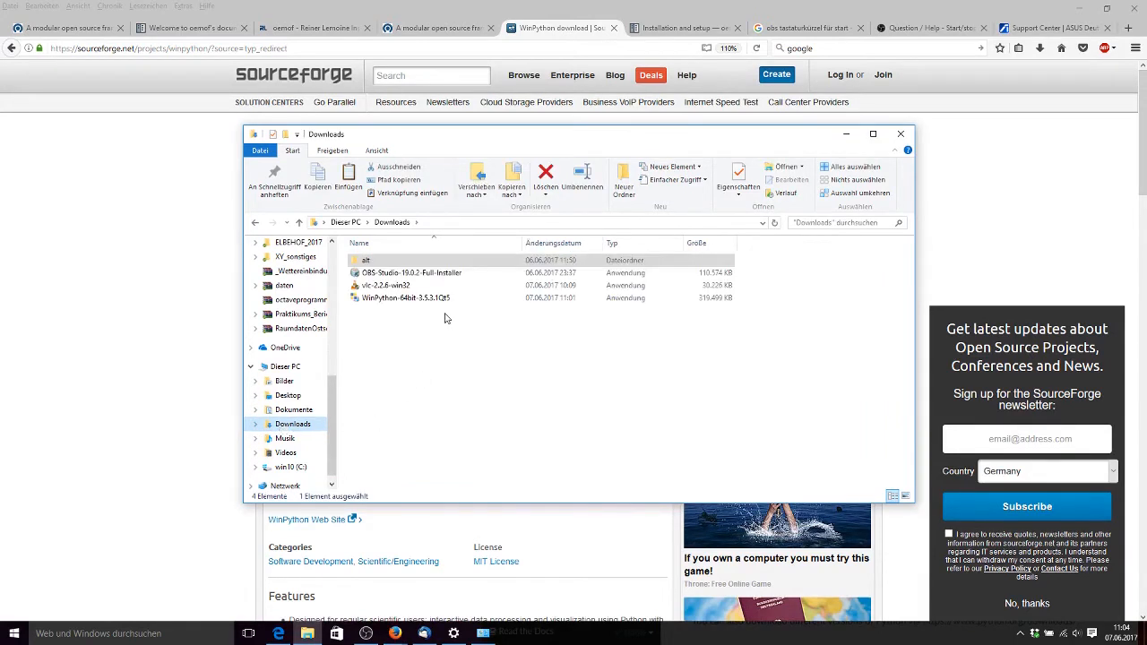
pyautogui.click(418, 301)
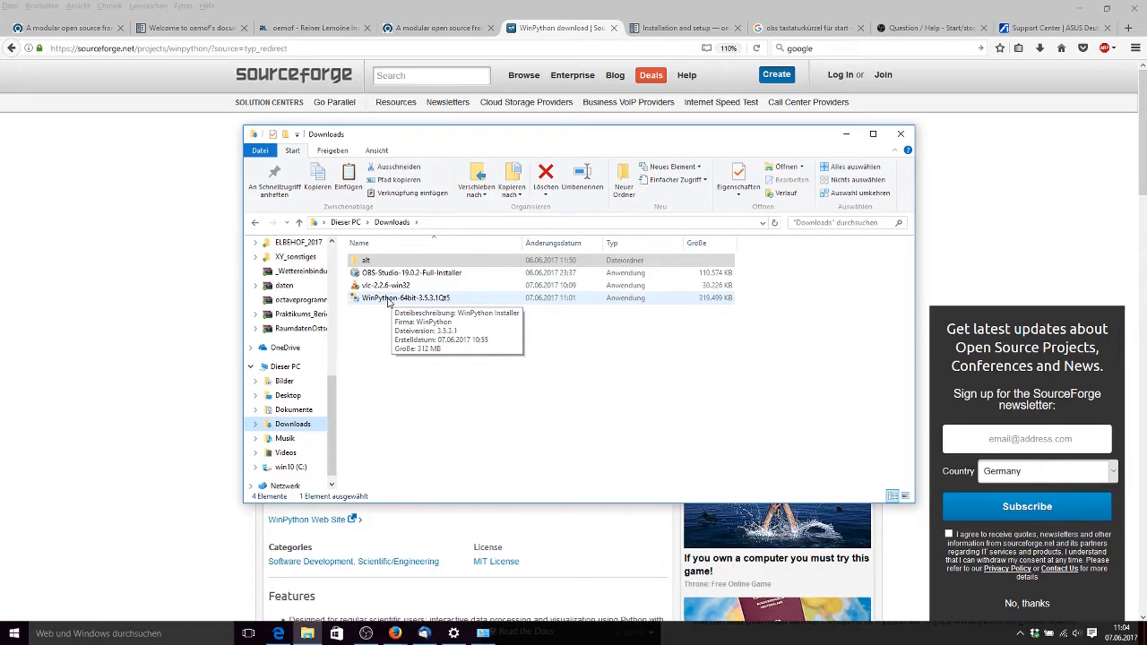
pyautogui.doubleClick(388, 302)
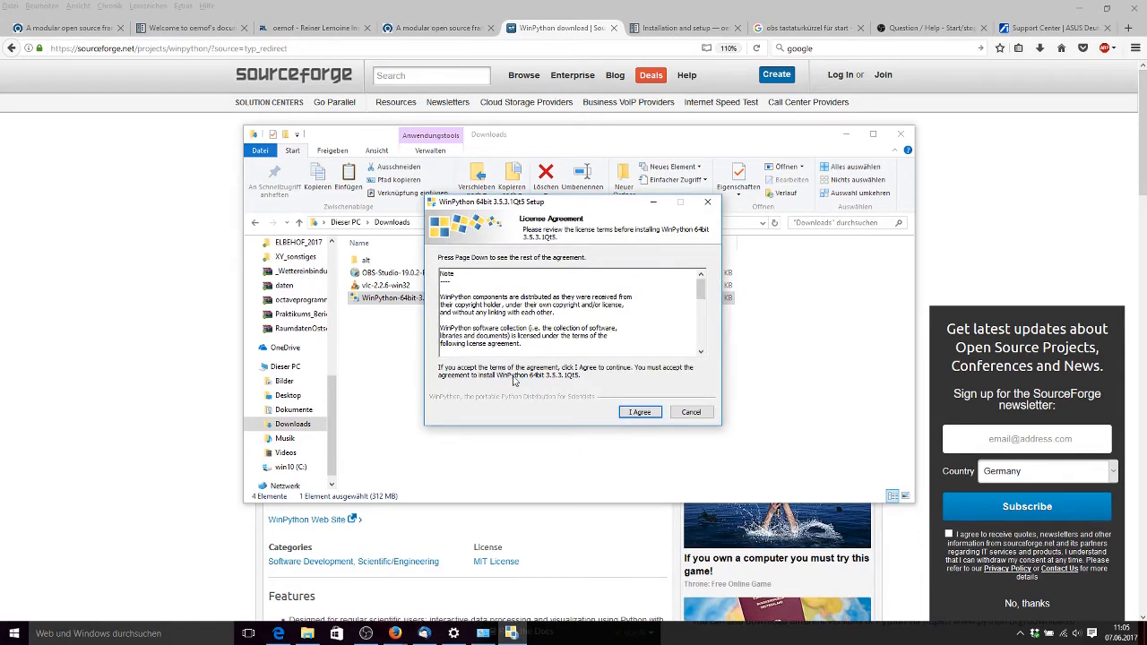
pyautogui.click(641, 413)
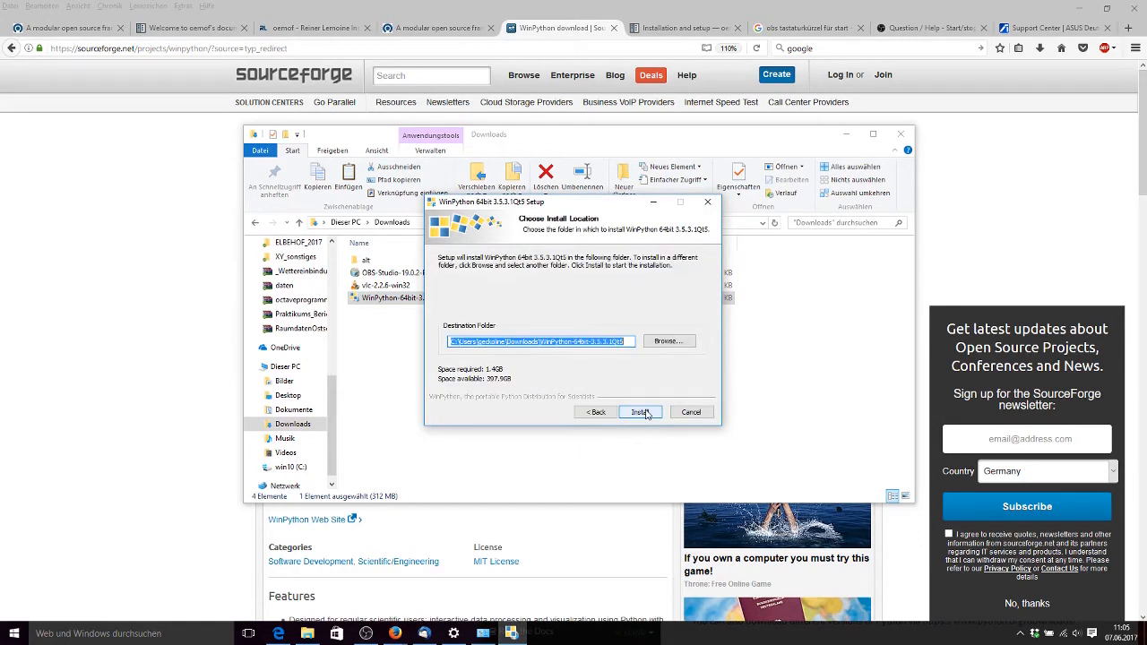
# Create a folder named winpython inside linuxprogramme on drive C: and choose it as the WinPython install location
pyautogui.click(664, 350)
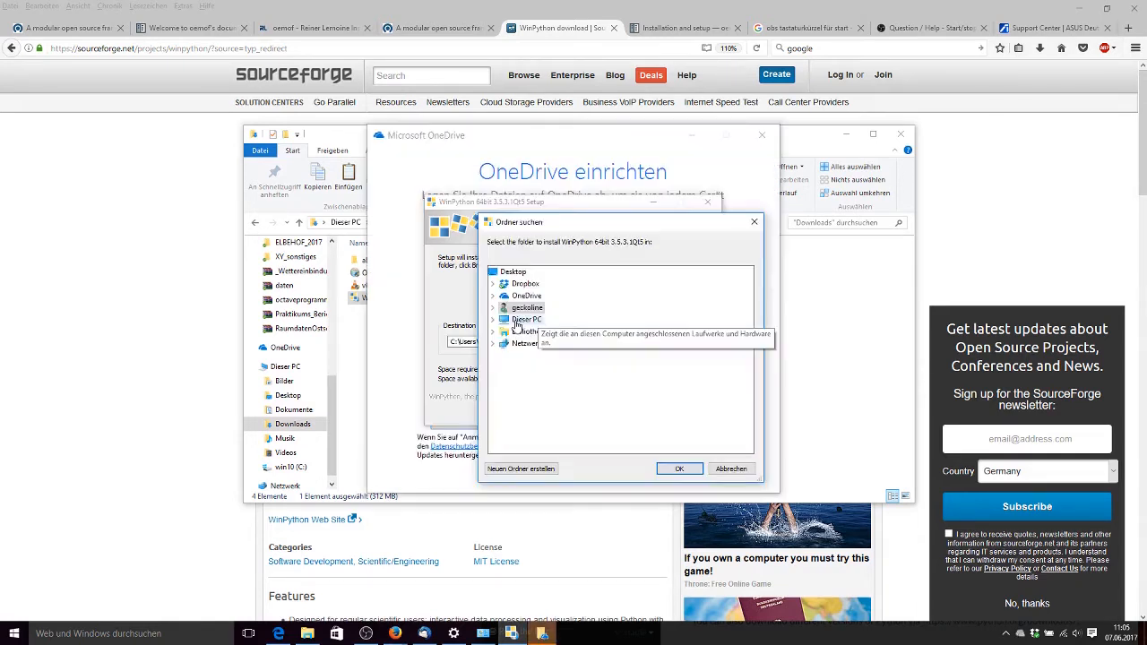
pyautogui.doubleClick(516, 321)
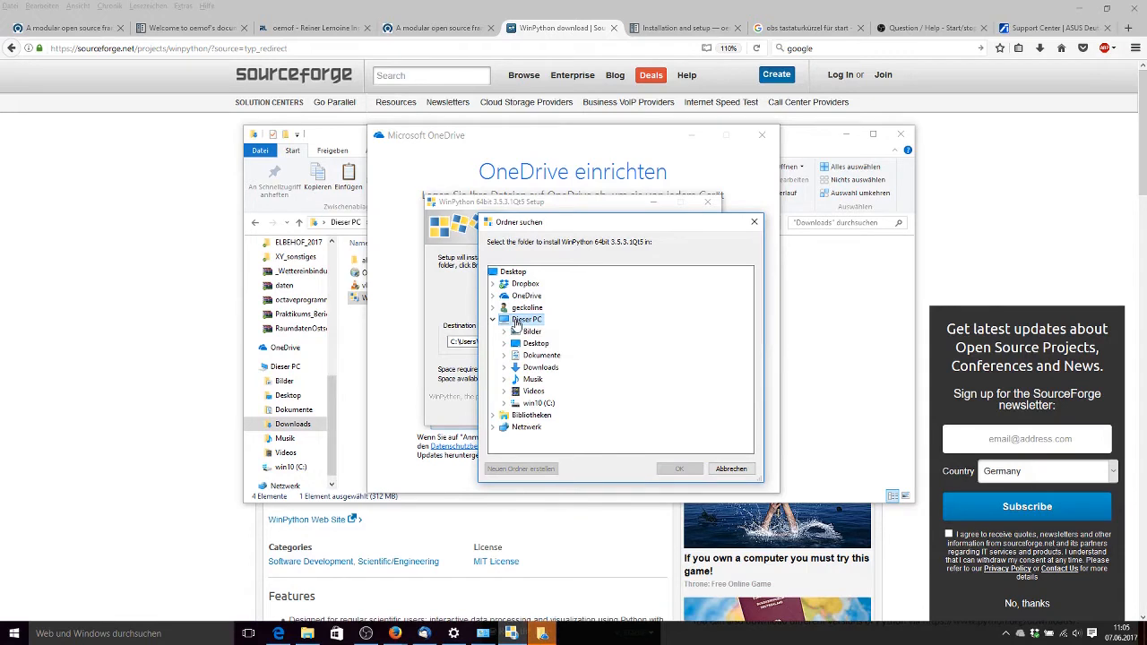
pyautogui.doubleClick(545, 402)
pyautogui.click(551, 382)
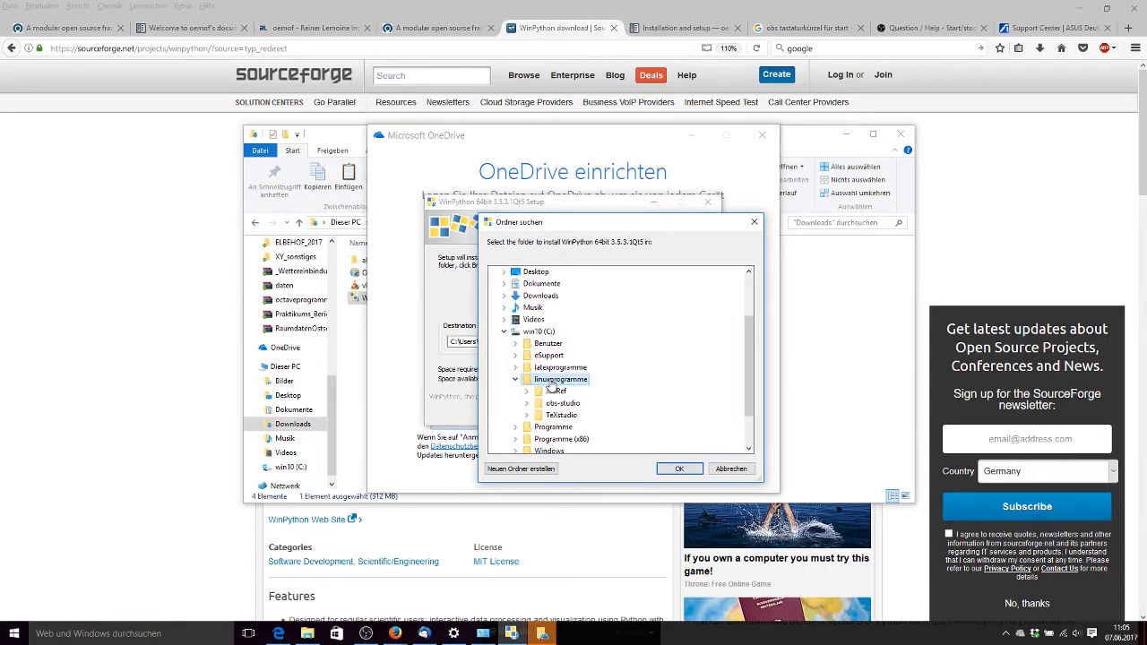
pyautogui.click(506, 468)
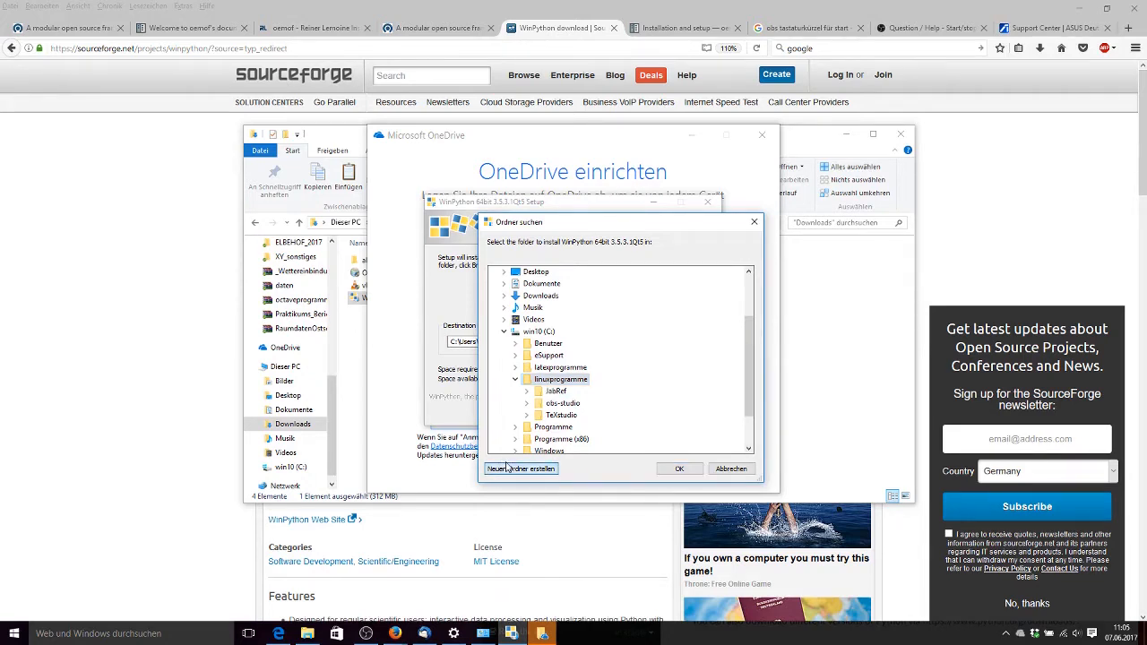
pyautogui.write('winpyth')
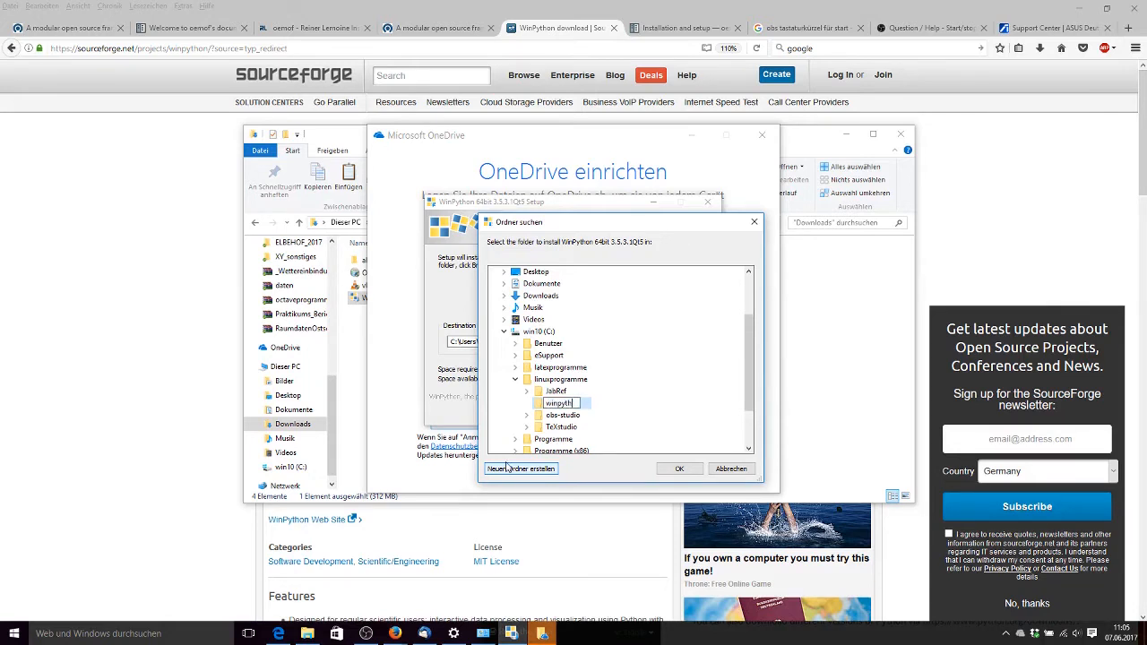
pyautogui.write('on')
pyautogui.write('h')
pyautogui.press('Return')
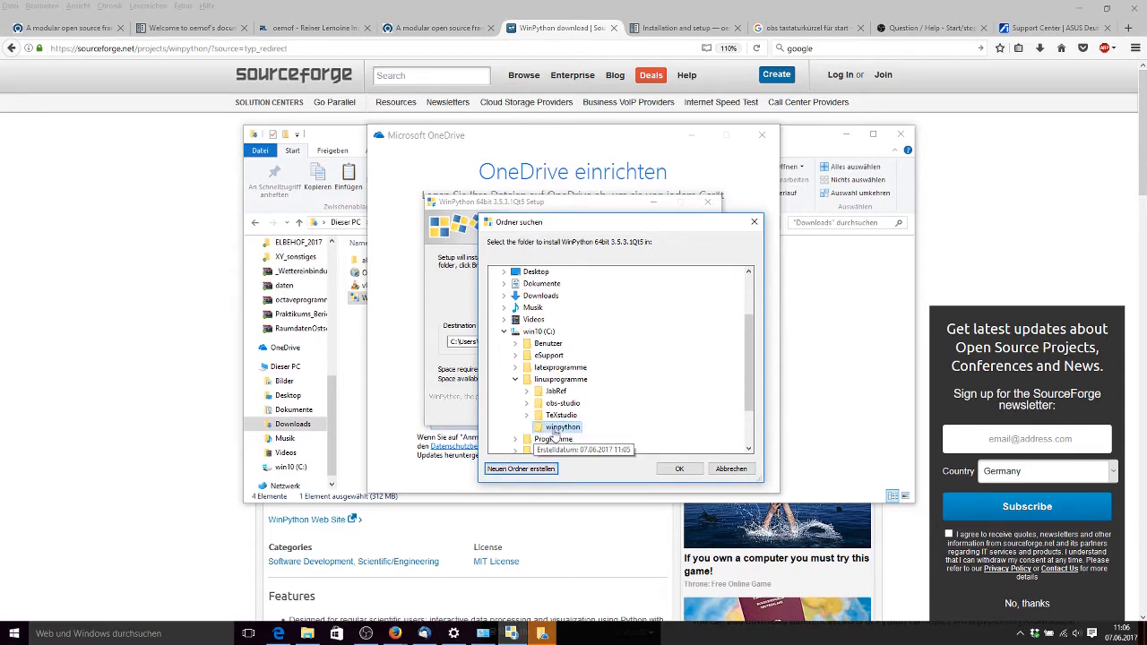
pyautogui.click(695, 472)
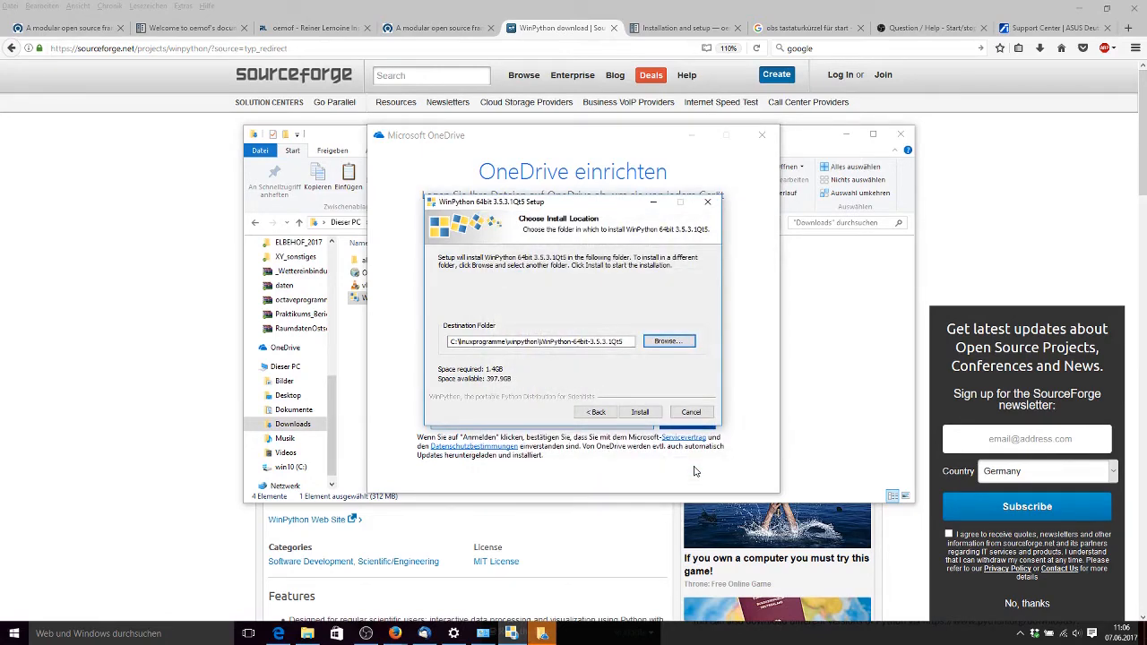
# Install WinPython to the chosen folder and finish the setup wizard
pyautogui.click(632, 412)
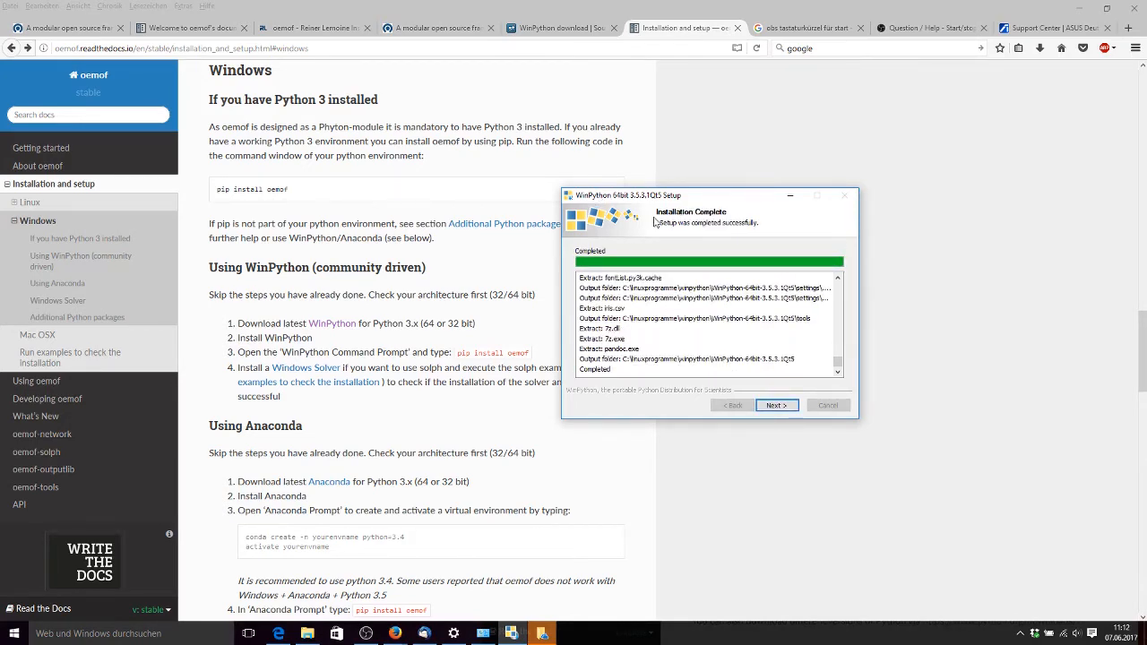
pyautogui.click(776, 406)
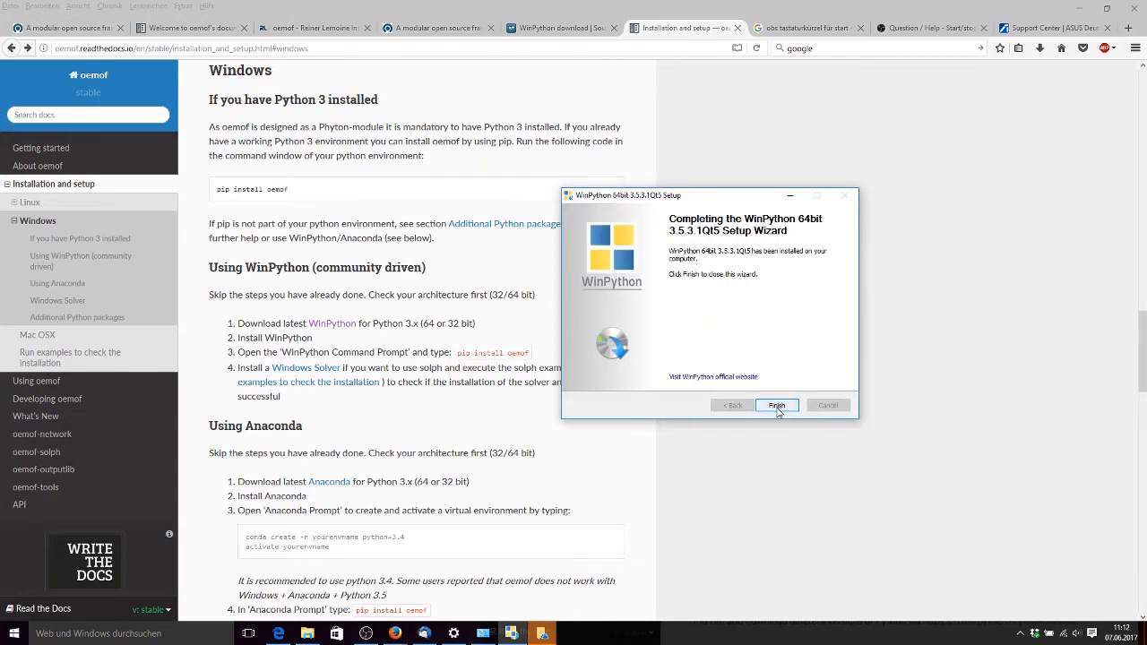
pyautogui.click(776, 406)
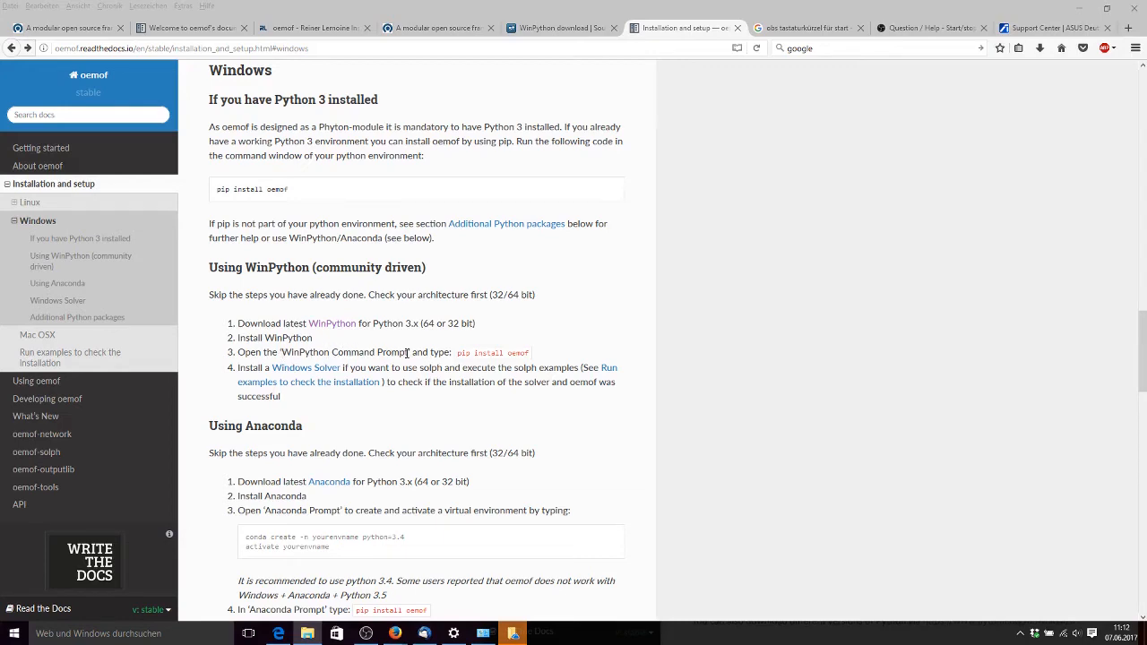
# Open the WinPython Command Prompt from the WinPython-64bit-3.5.3.1Qt5 installation folder and move its window over the folder window
pyautogui.click(303, 636)
pyautogui.moveTo(649, 140); pyautogui.dragTo(668, 136)
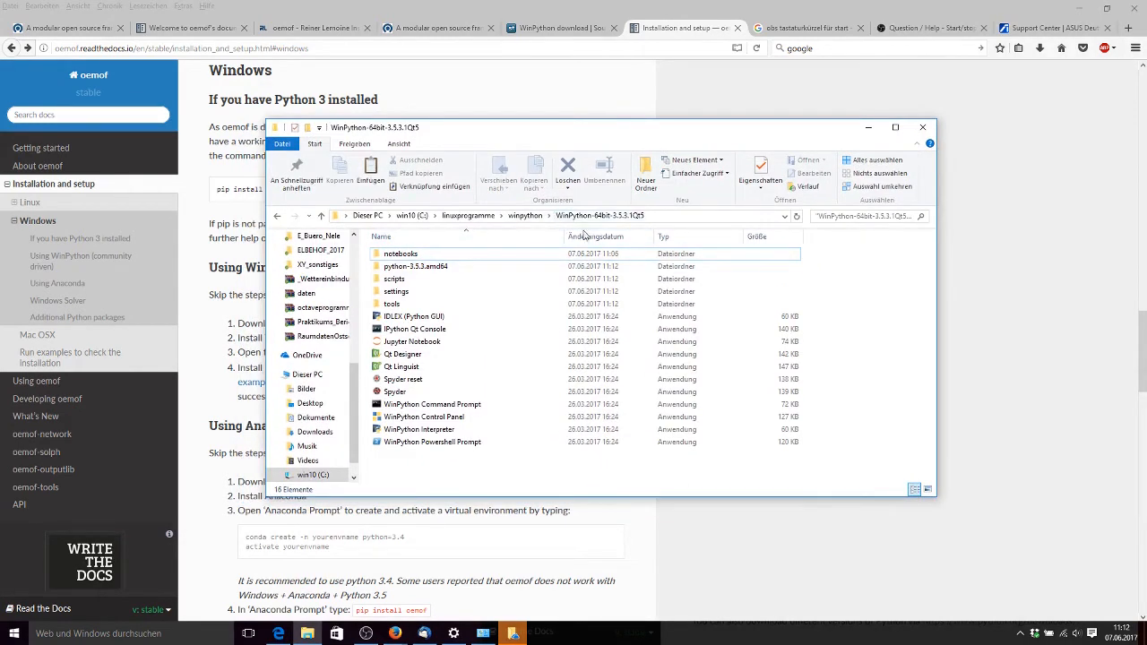
pyautogui.doubleClick(436, 408)
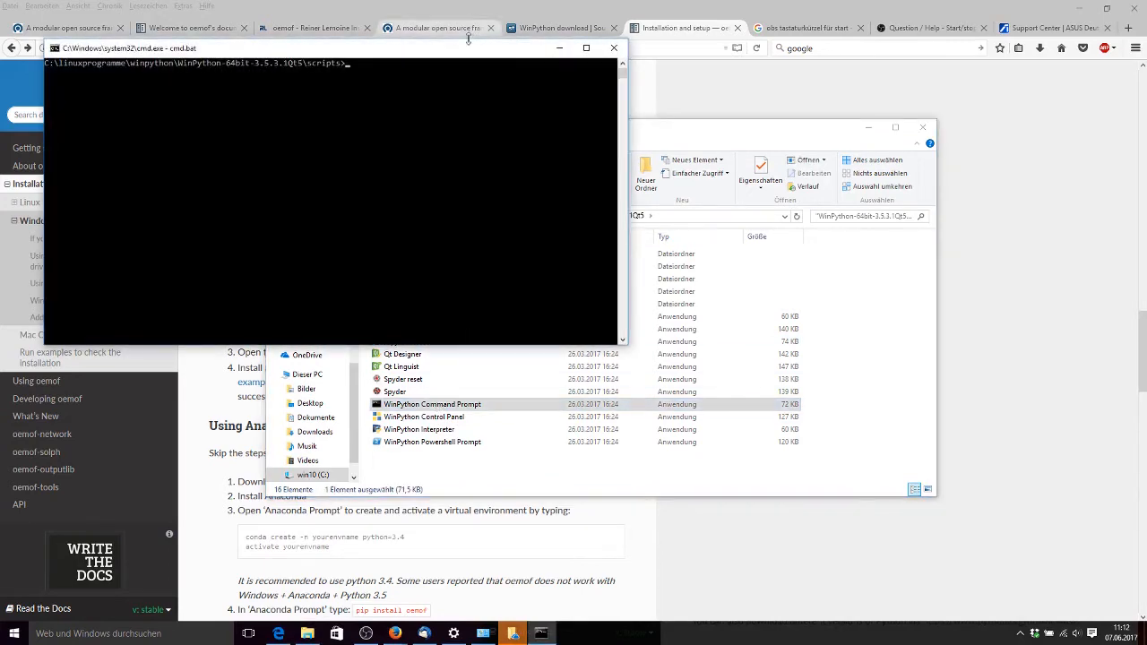
pyautogui.moveTo(469, 53); pyautogui.dragTo(744, 206)
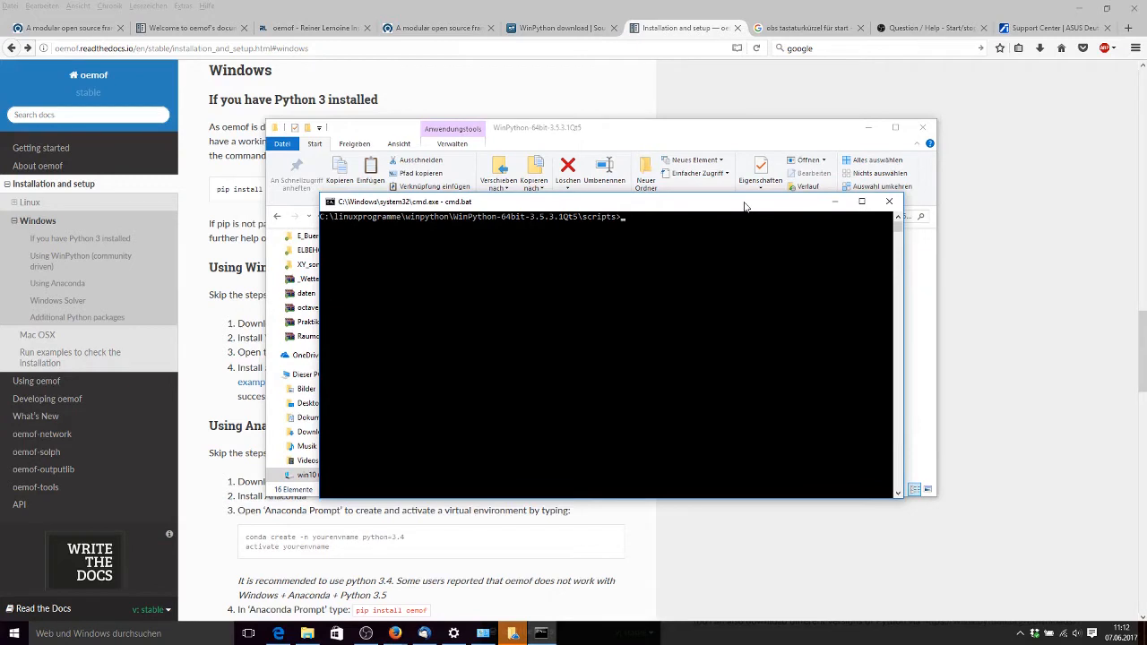
# Run "pip install oemof" in the WinPython Command Prompt
pyautogui.write('in')
pyautogui.press('BackSpace')
pyautogui.press('BackSpace')
pyautogui.write('pi')
pyautogui.write('p install oemof')
pyautogui.press('Return')
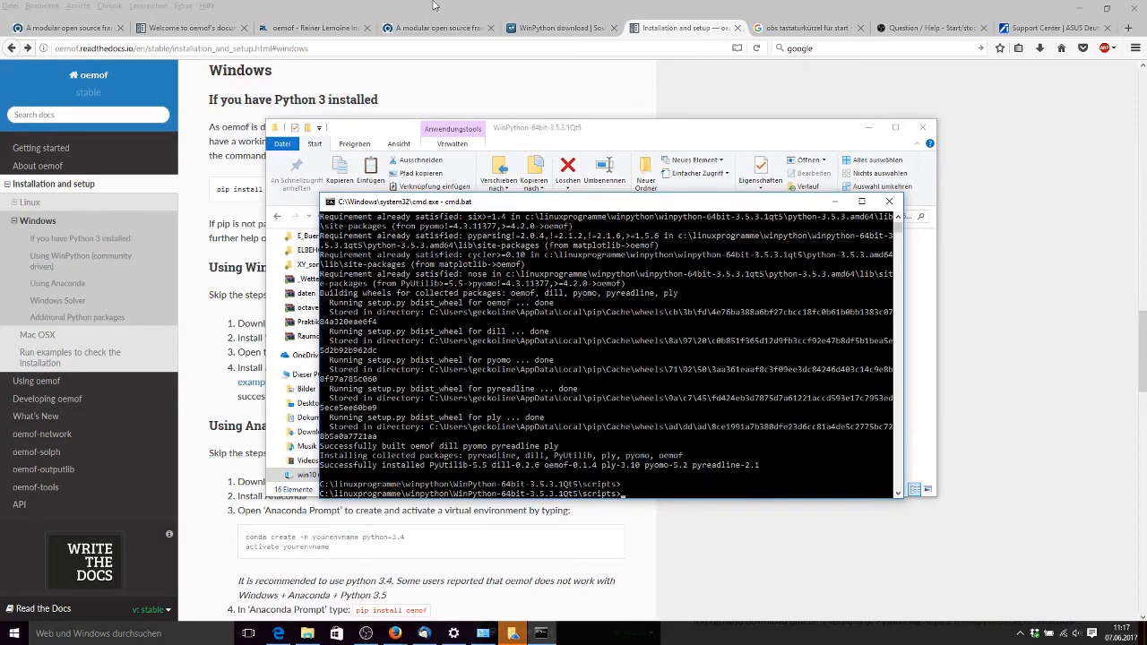
# Go to the Windows Solver section of the oemof guide and download the 64-bit CBC solver archive, cbc-win64.zip
pyautogui.click(453, 16)
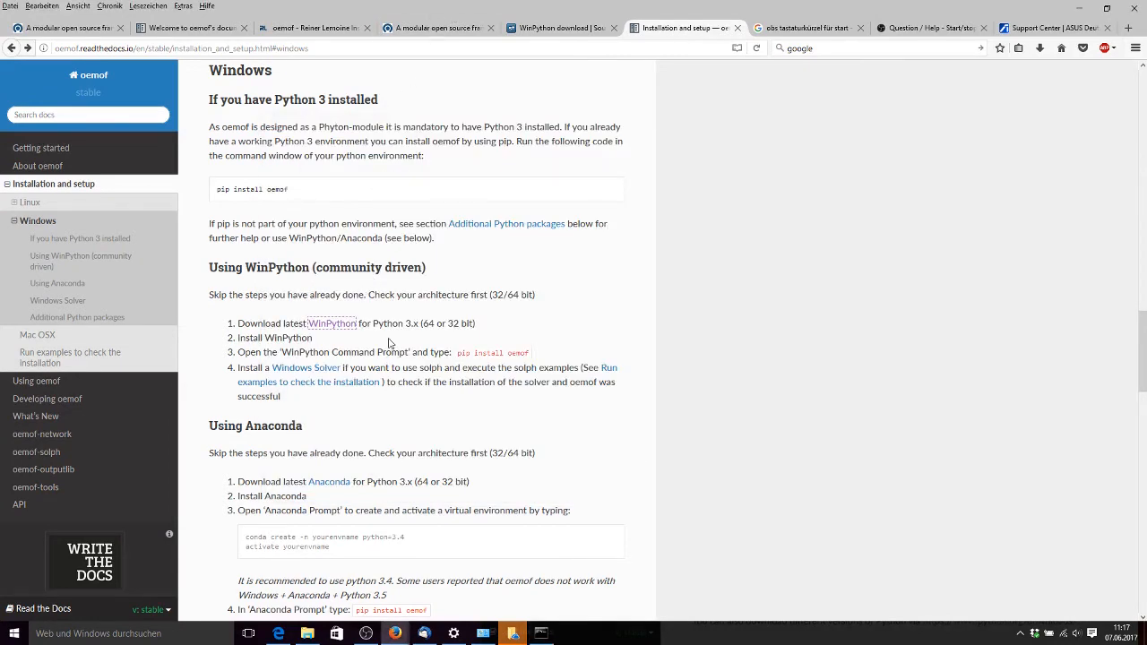
pyautogui.click(306, 373)
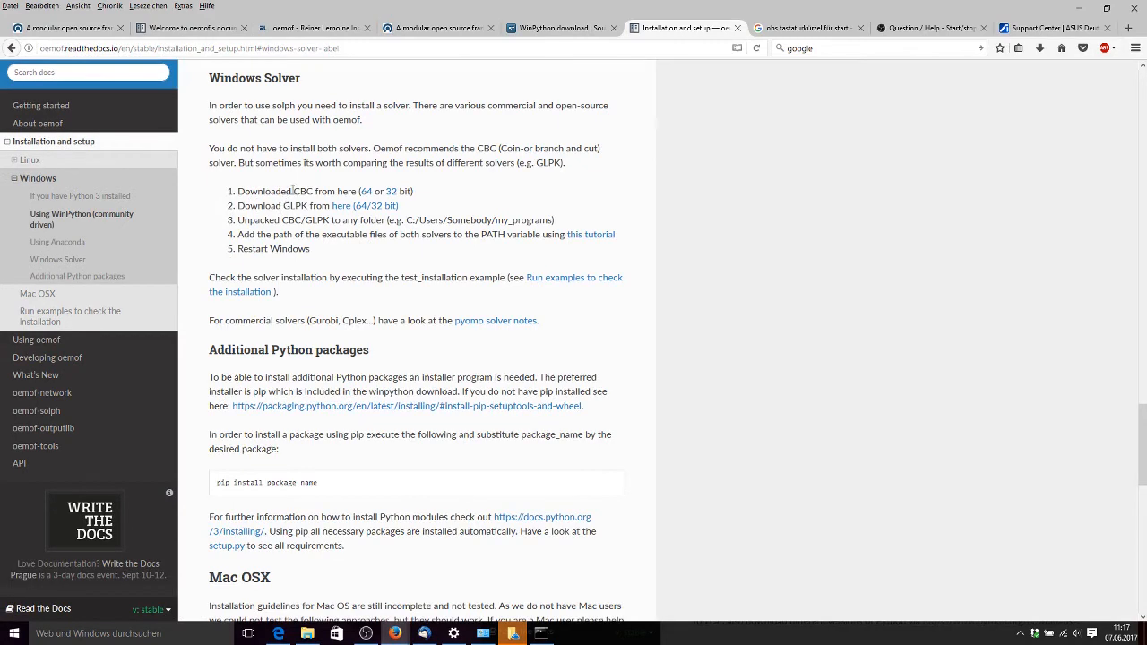
pyautogui.click(365, 192)
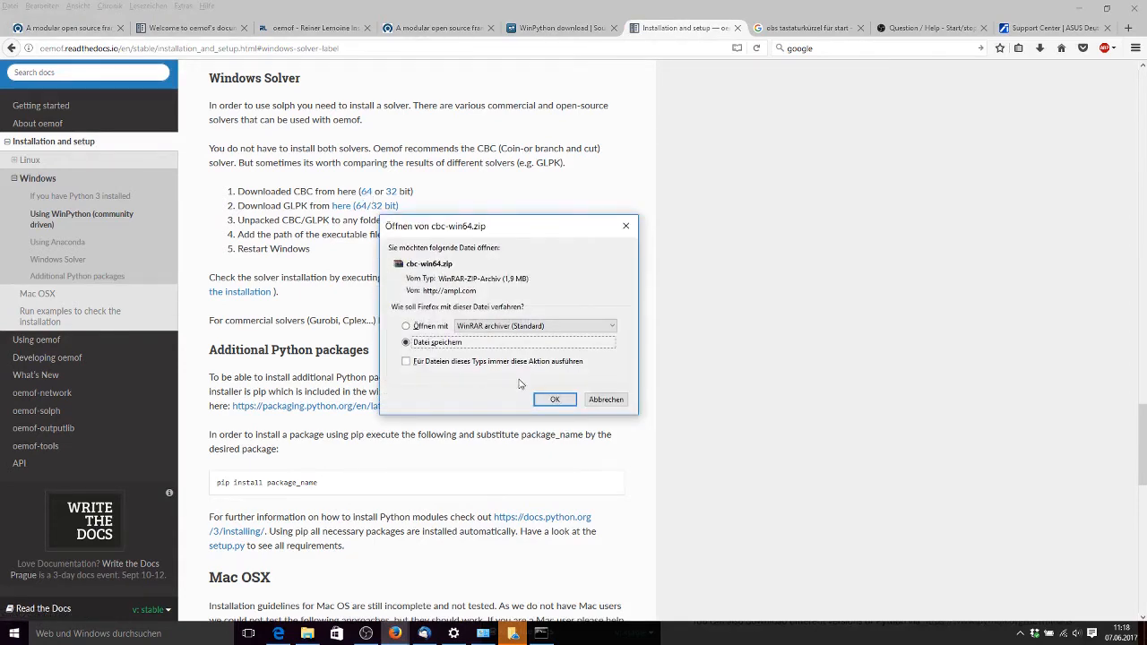
pyautogui.click(552, 404)
pyautogui.click(554, 400)
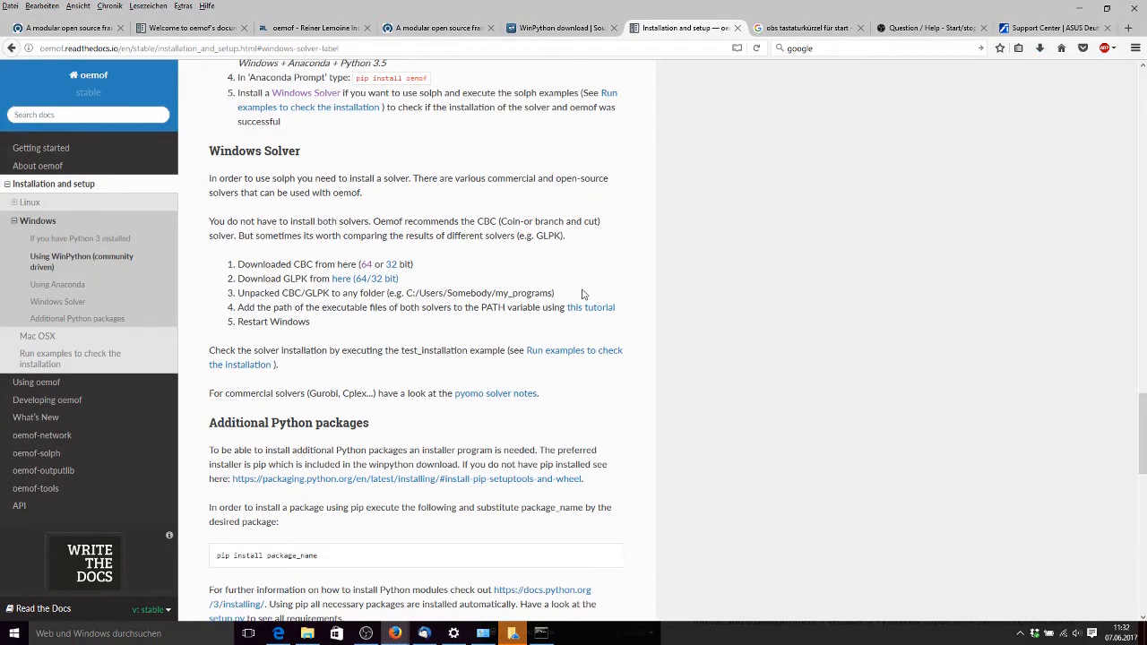
# Open the cbc-win64 archive from the Downloads folder in WinRAR and bring up its extraction path and options
pyautogui.click(307, 633)
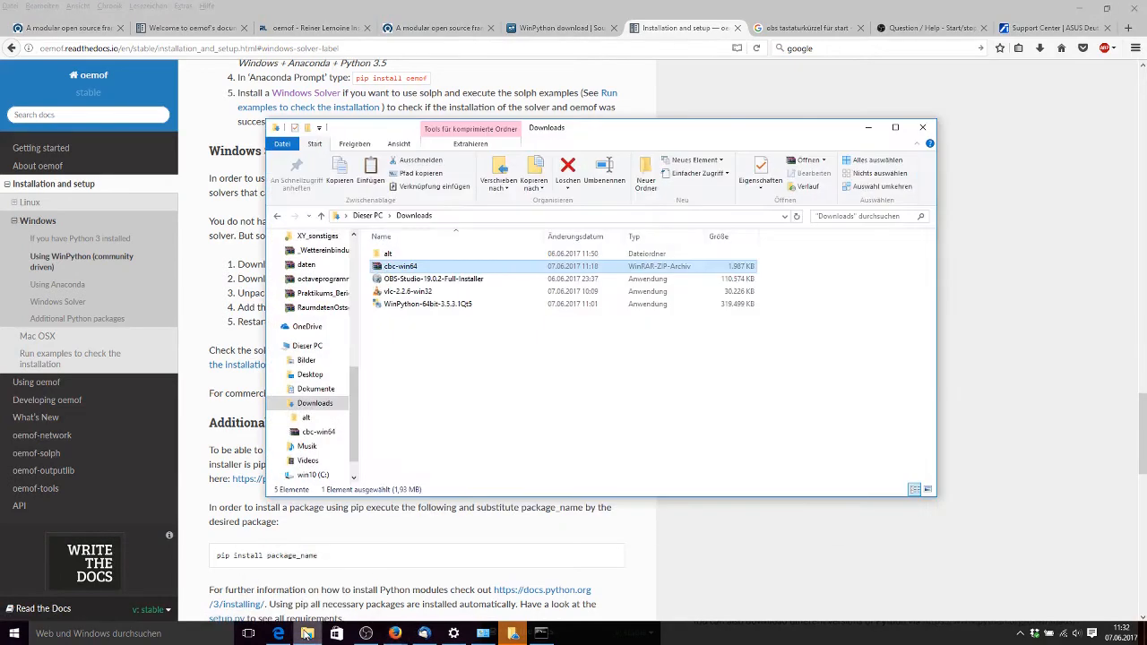
pyautogui.doubleClick(406, 272)
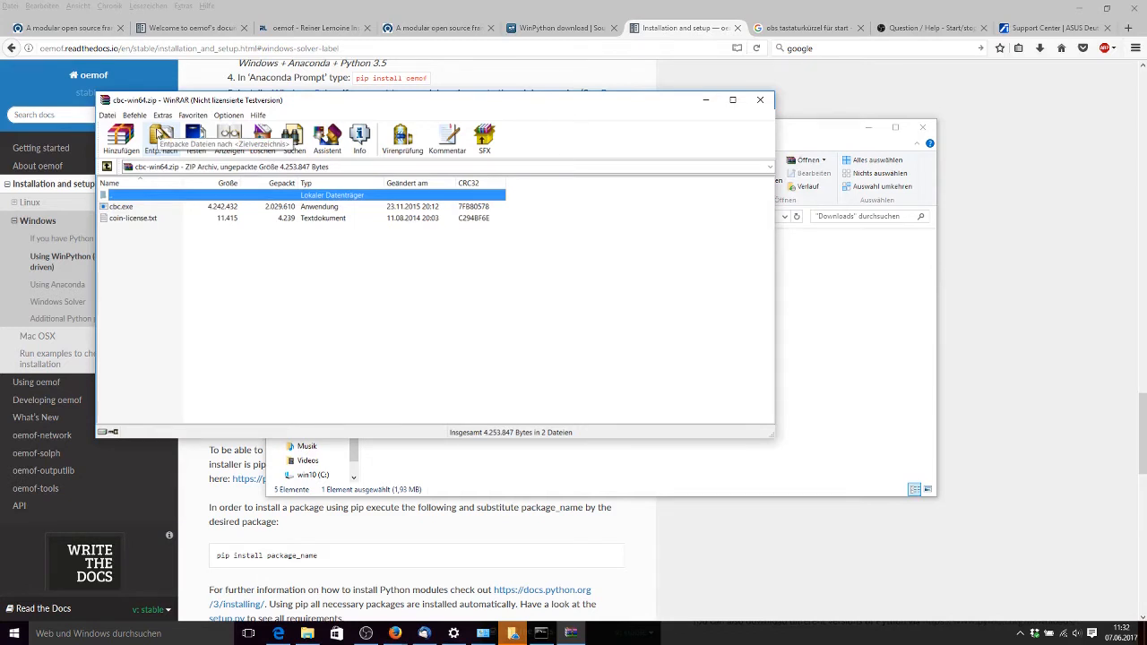
pyautogui.click(160, 134)
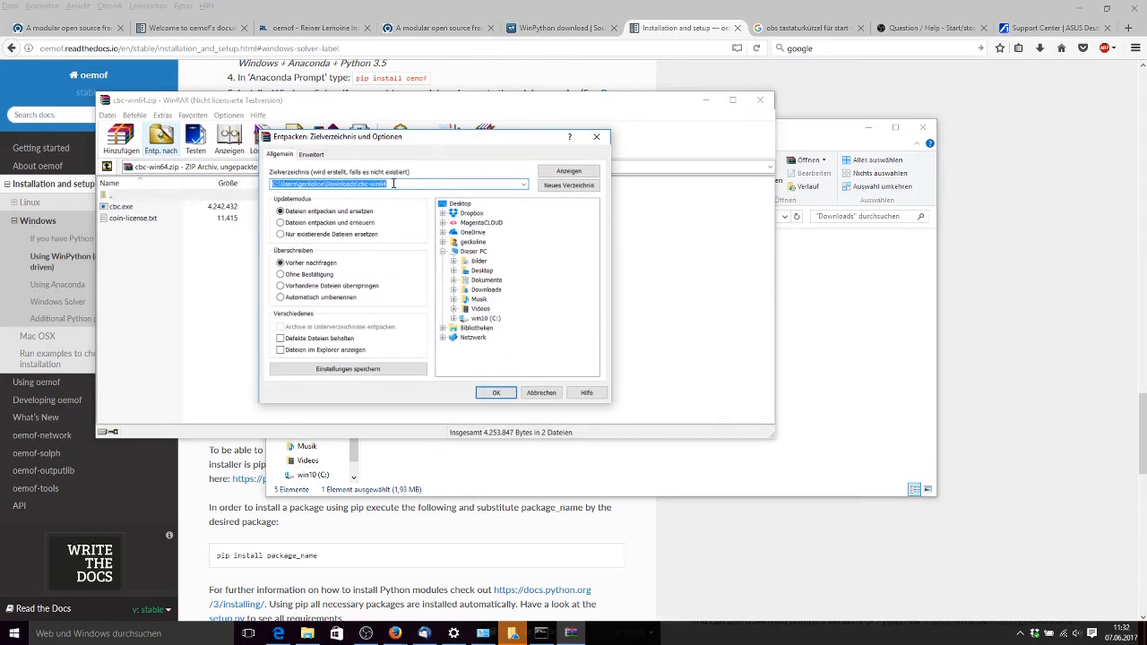
# Set the extraction destination of the CBC archive to C:\linuxprogramme\cbc-win64
pyautogui.click(393, 184)
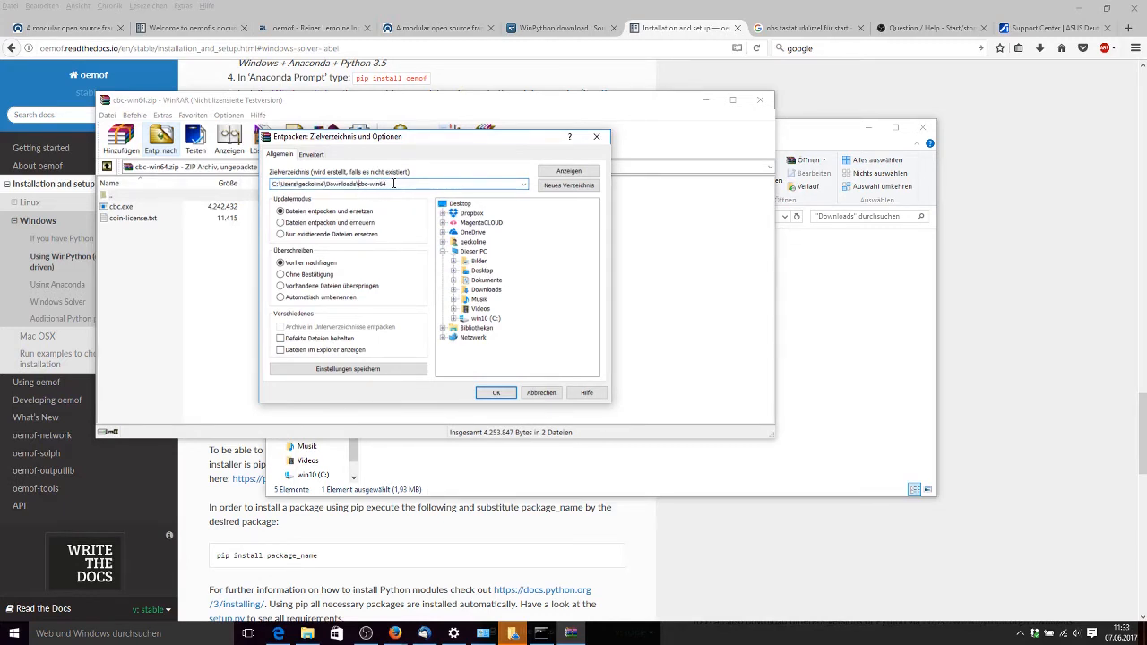
pyautogui.press('BackSpace')
pyautogui.press('BackSpace')
pyautogui.press('BackSpace')
pyautogui.press('BackSpace')
pyautogui.press('BackSpace')
pyautogui.press('BackSpace')
pyautogui.press('BackSpace')
pyautogui.press('BackSpace')
pyautogui.press('BackSpace')
pyautogui.press('BackSpace')
pyautogui.press('BackSpace')
pyautogui.press('BackSpace')
pyautogui.press('BackSpace')
pyautogui.press('BackSpace')
pyautogui.press('BackSpace')
pyautogui.press('BackSpace')
pyautogui.press('BackSpace')
pyautogui.press('BackSpace')
pyautogui.press('BackSpace')
pyautogui.press('BackSpace')
pyautogui.press('BackSpace')
pyautogui.press('BackSpace')
pyautogui.press('BackSpace')
pyautogui.press('BackSpace')
pyautogui.press('BackSpace')
pyautogui.press('BackSpace')
pyautogui.write('linuxprogramme')
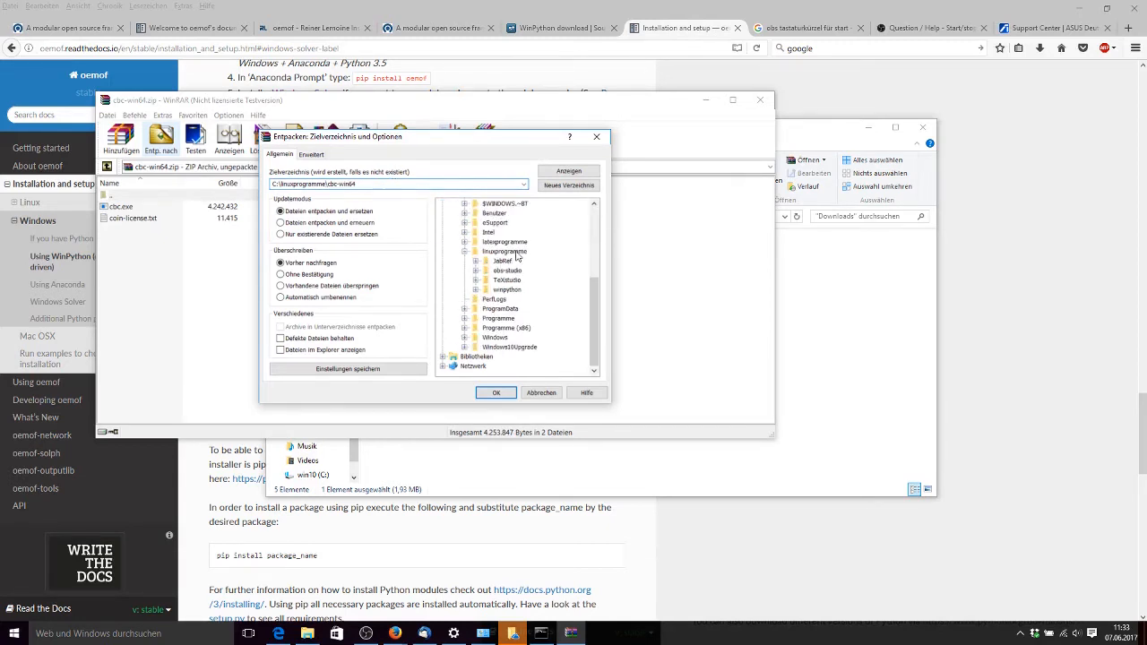
# Extract the CBC archive and open the guide's linked PATH tutorial at the instructions for Windows 8 and Windows 10
pyautogui.click(495, 394)
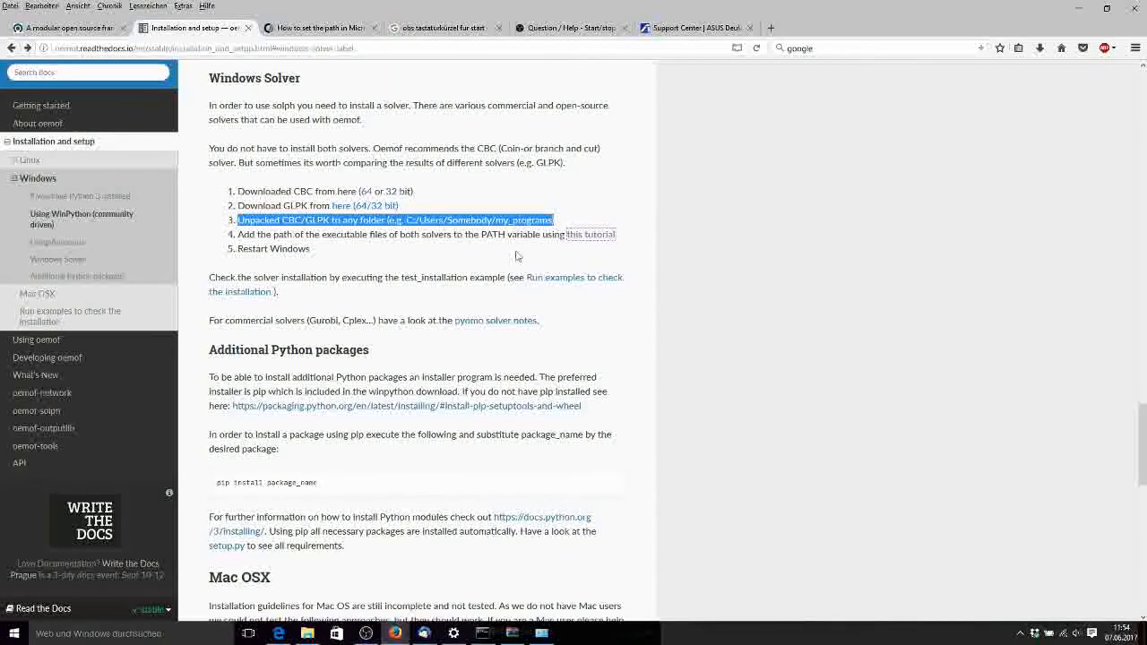
pyautogui.click(585, 236)
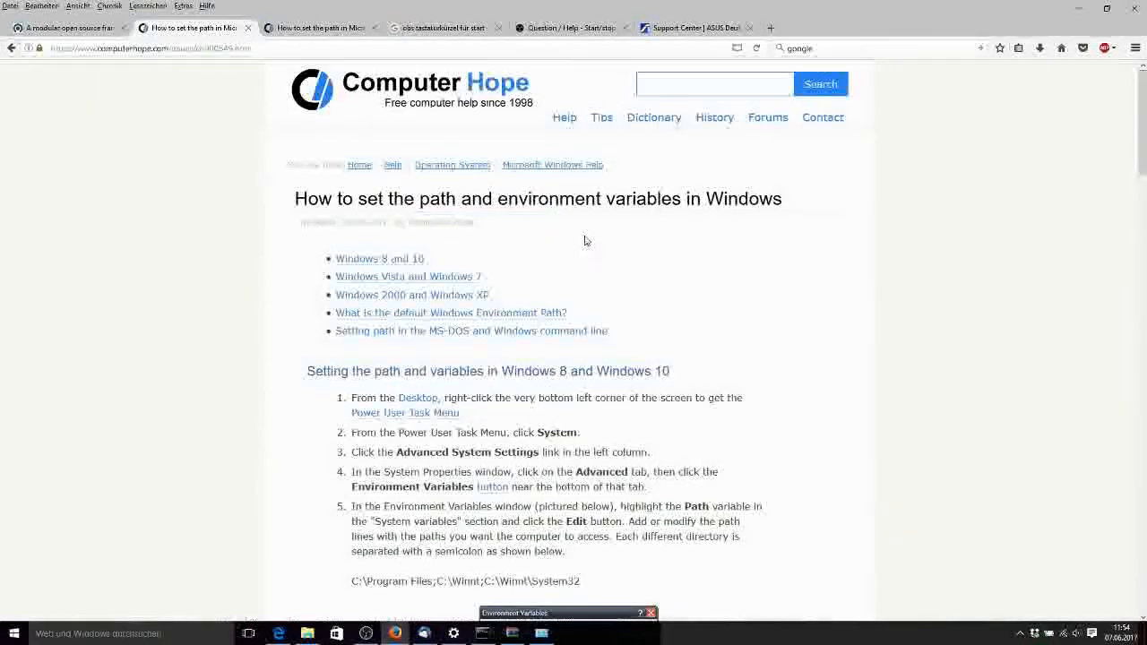
pyautogui.scroll(-3, 582, 244)
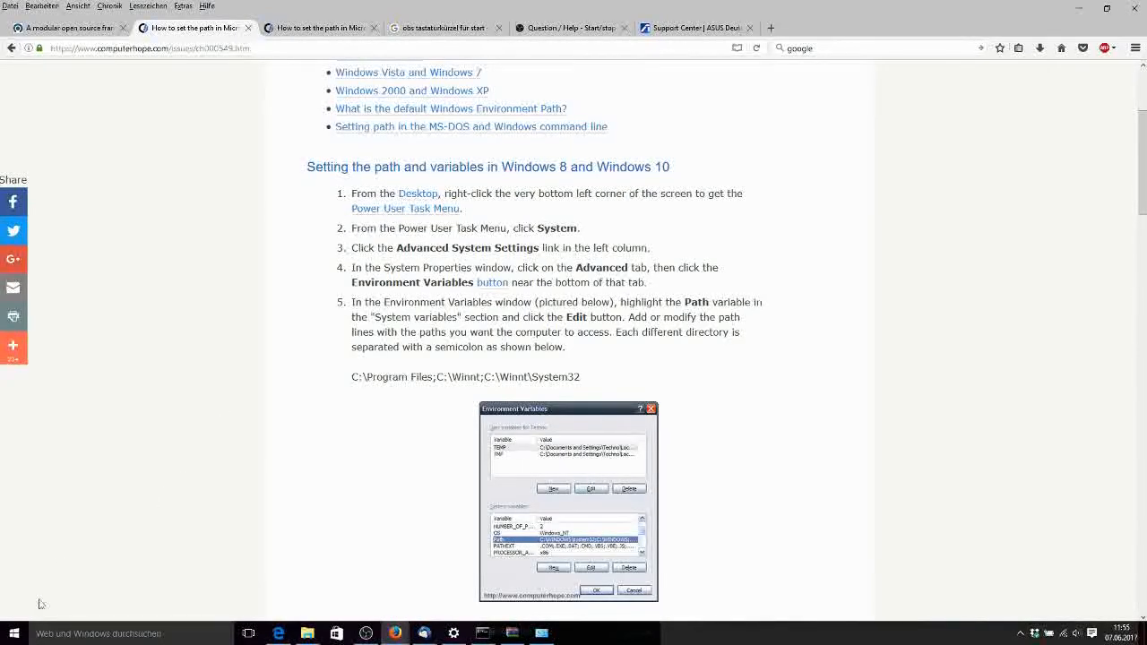
# Open the Windows advanced system settings and bring up the environment variables
pyautogui.rightClick(12, 636)
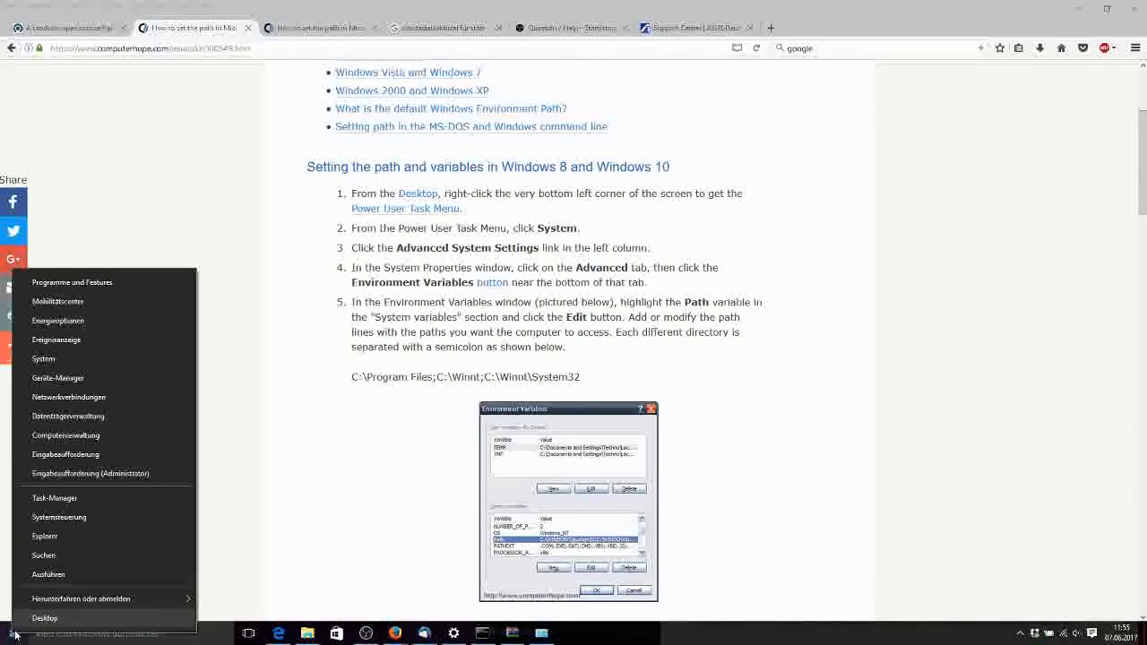
pyautogui.click(68, 359)
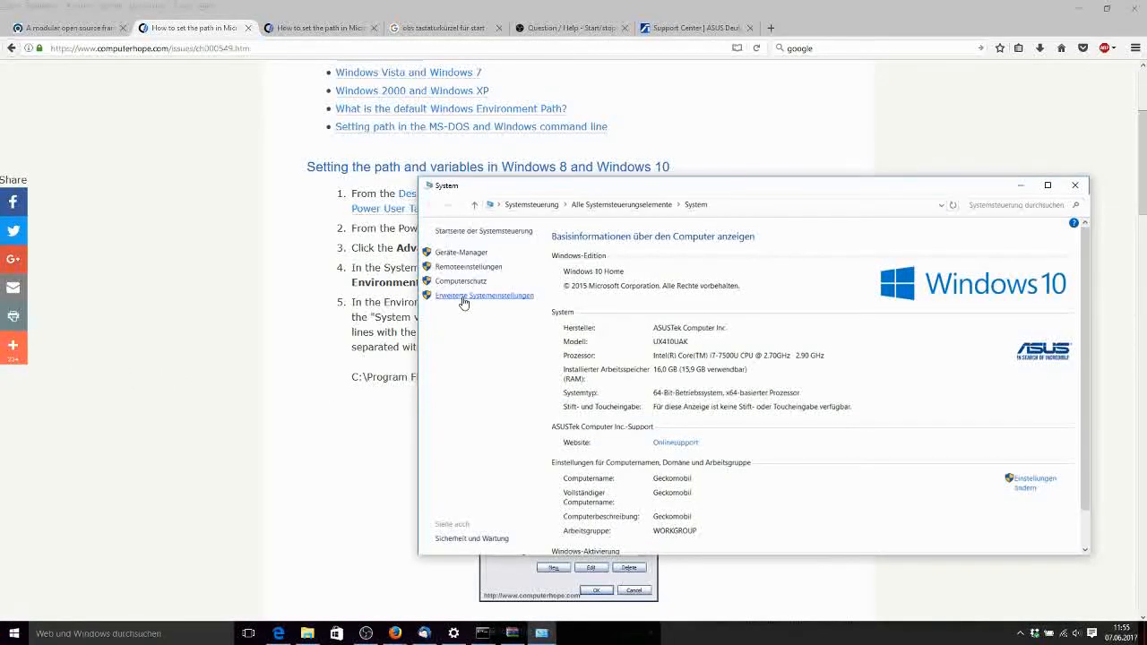
pyautogui.moveTo(530, 189); pyautogui.dragTo(327, 305)
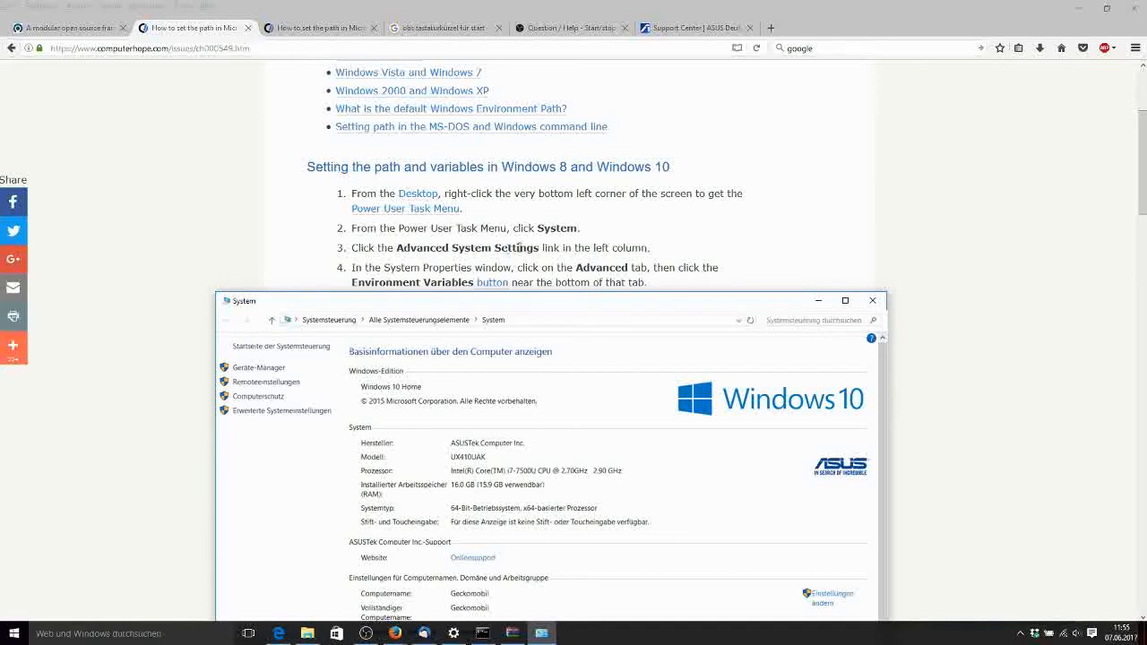
pyautogui.click(291, 414)
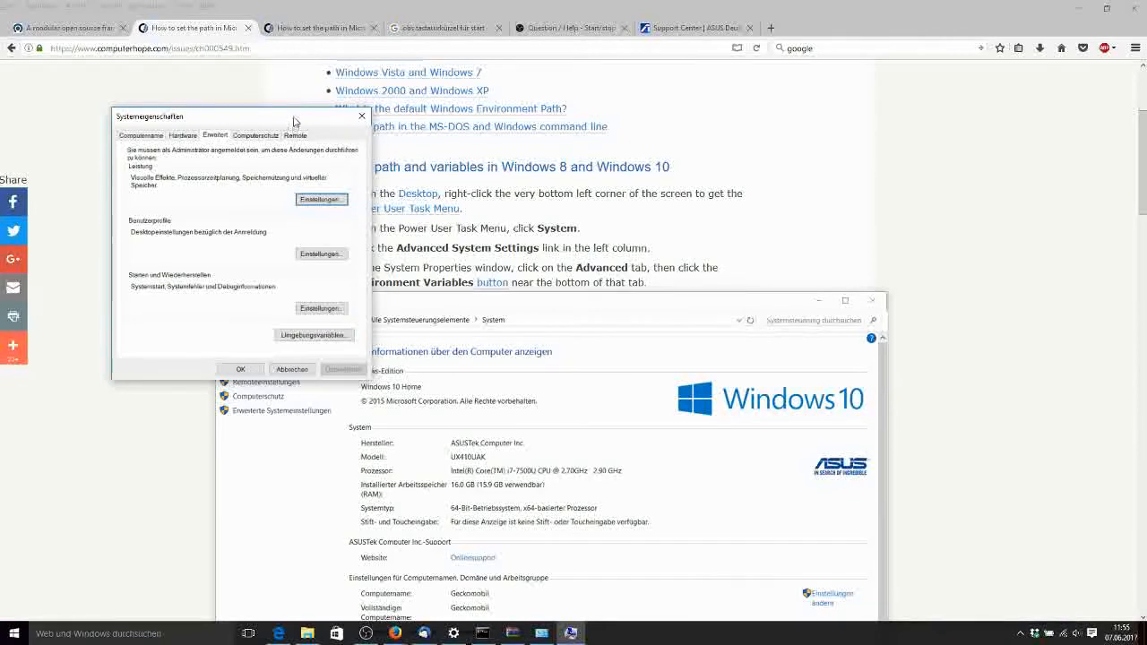
pyautogui.click(307, 336)
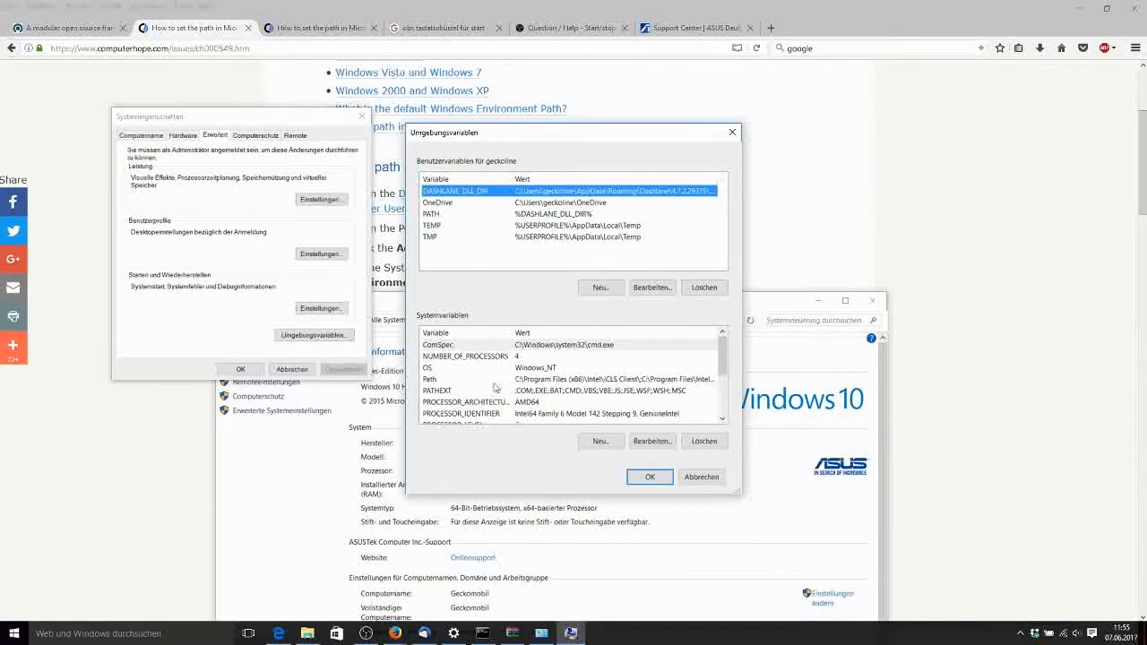
# Add the folder C:\linuxprogramme\cbc-win64 to the system variable Path and accept the environment variable changes
pyautogui.click(426, 382)
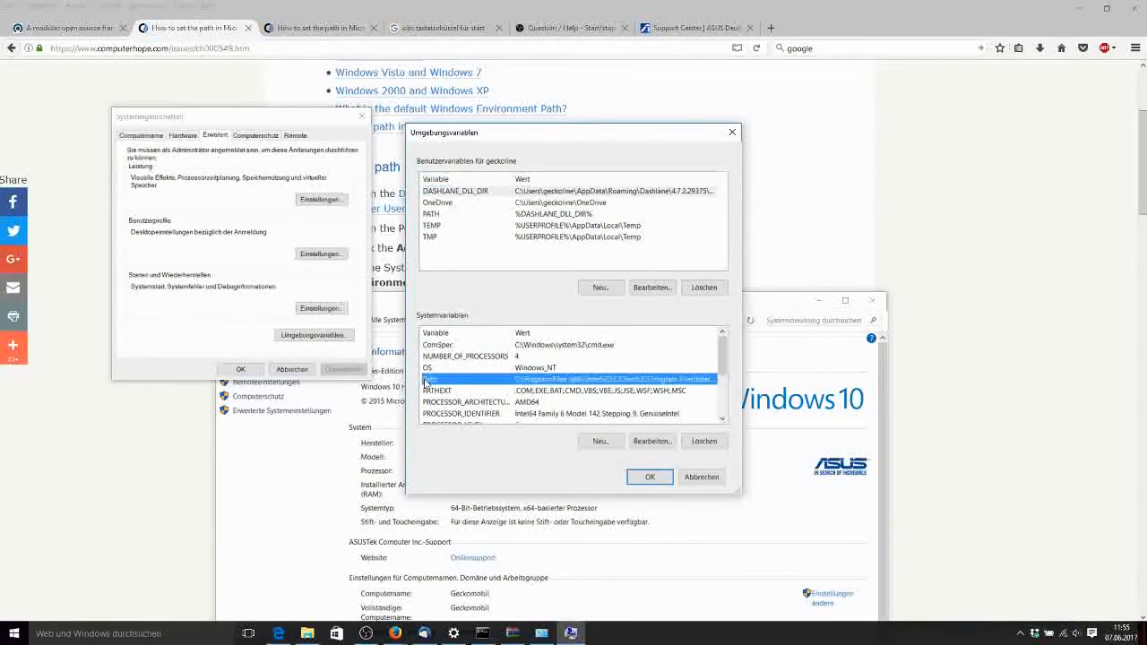
pyautogui.click(651, 442)
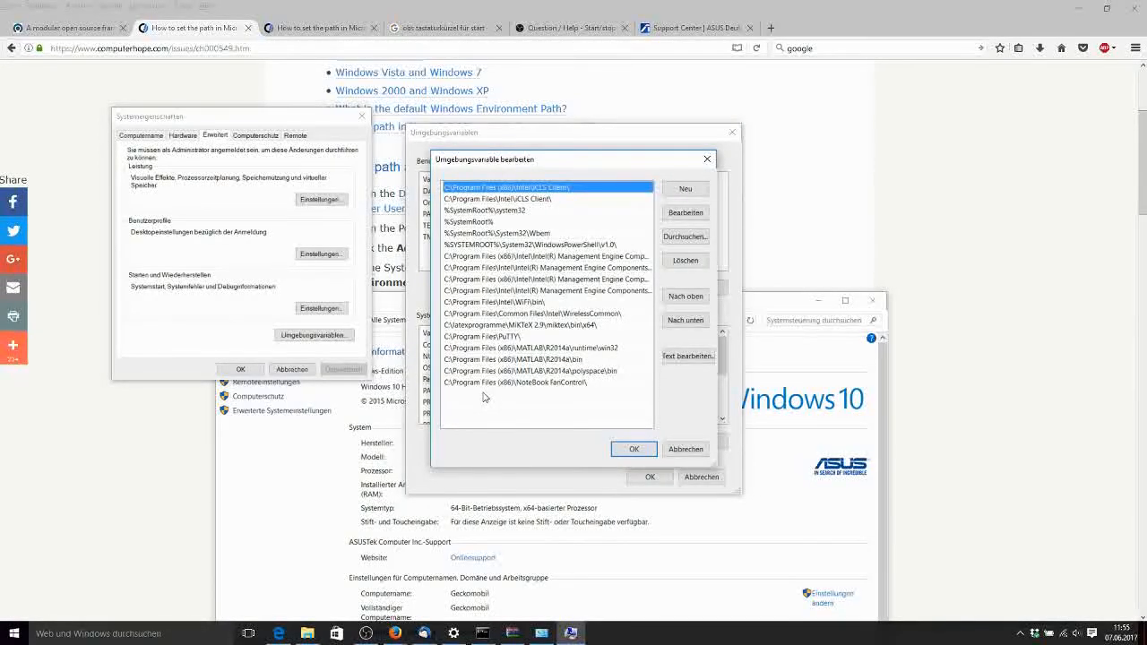
pyautogui.click(684, 191)
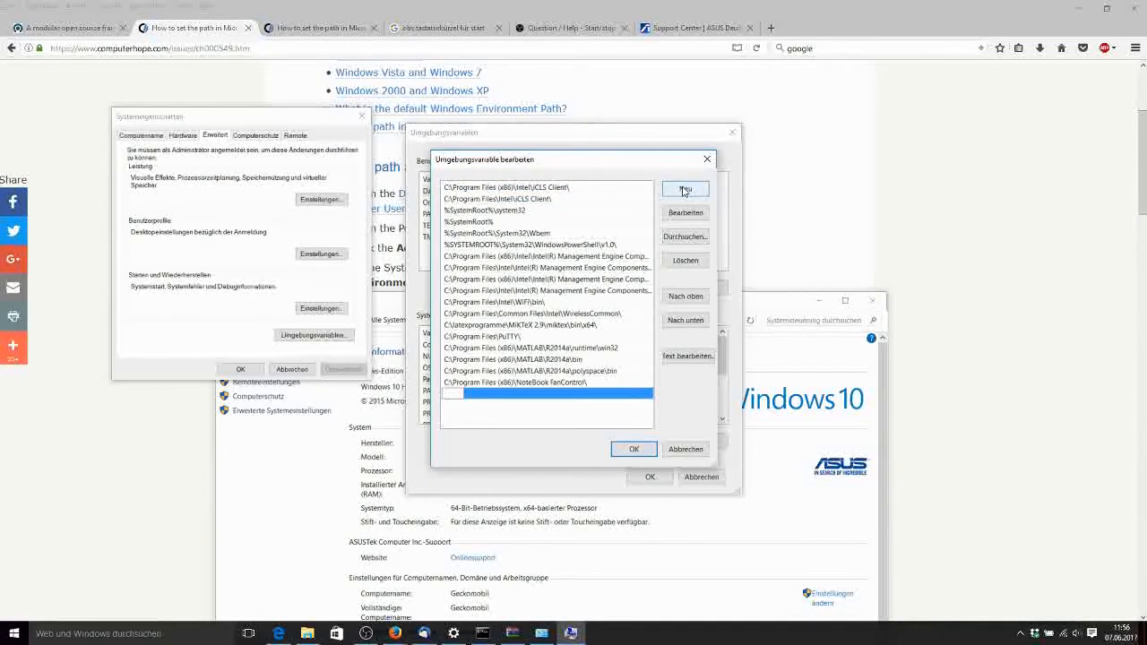
pyautogui.click(685, 239)
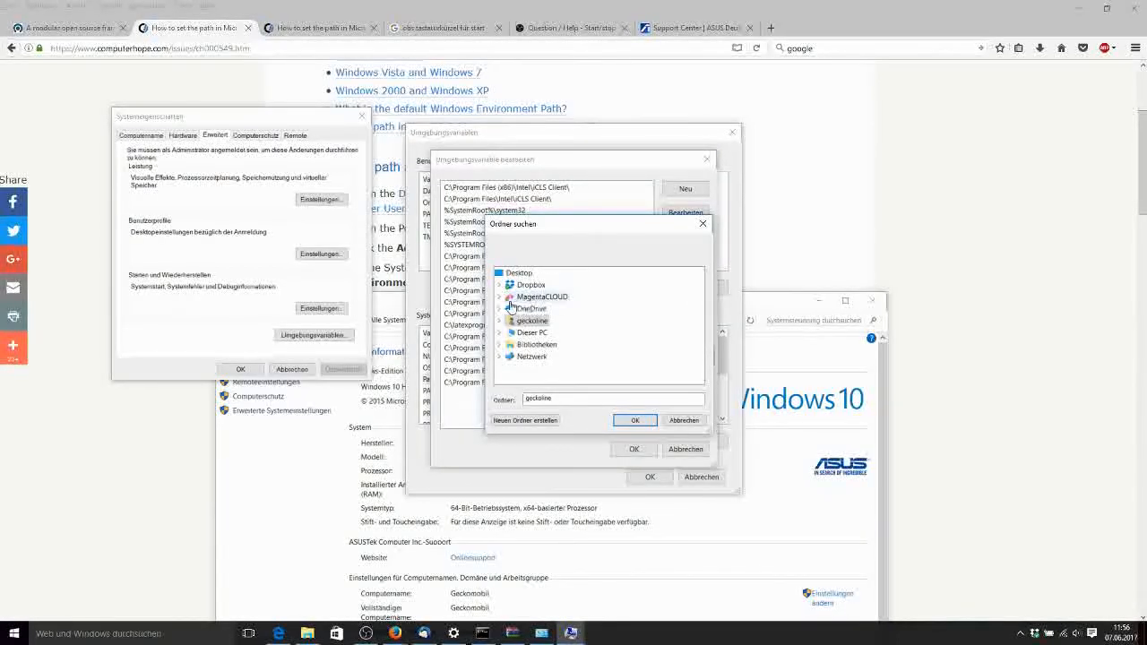
pyautogui.click(498, 334)
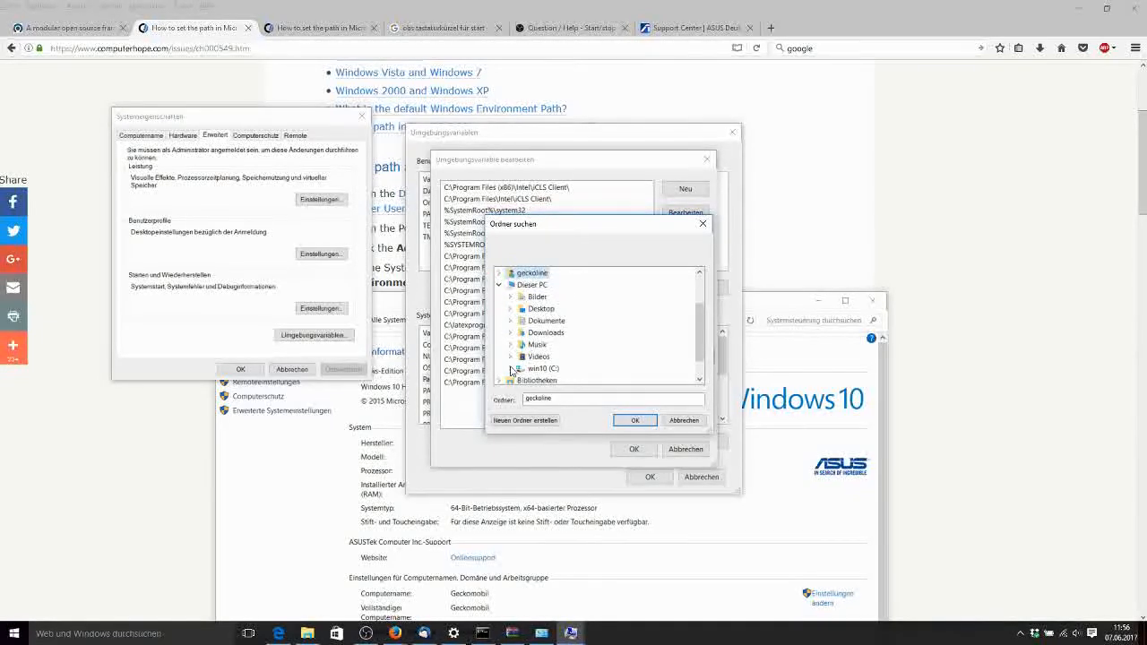
pyautogui.click(512, 368)
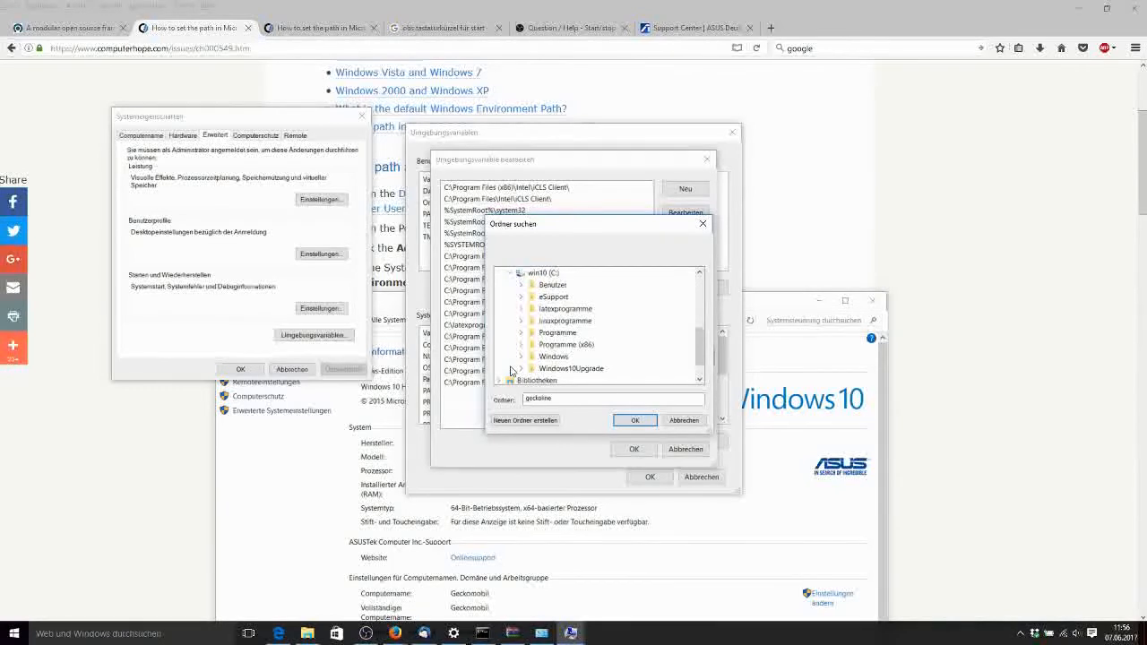
pyautogui.click(521, 321)
pyautogui.click(561, 321)
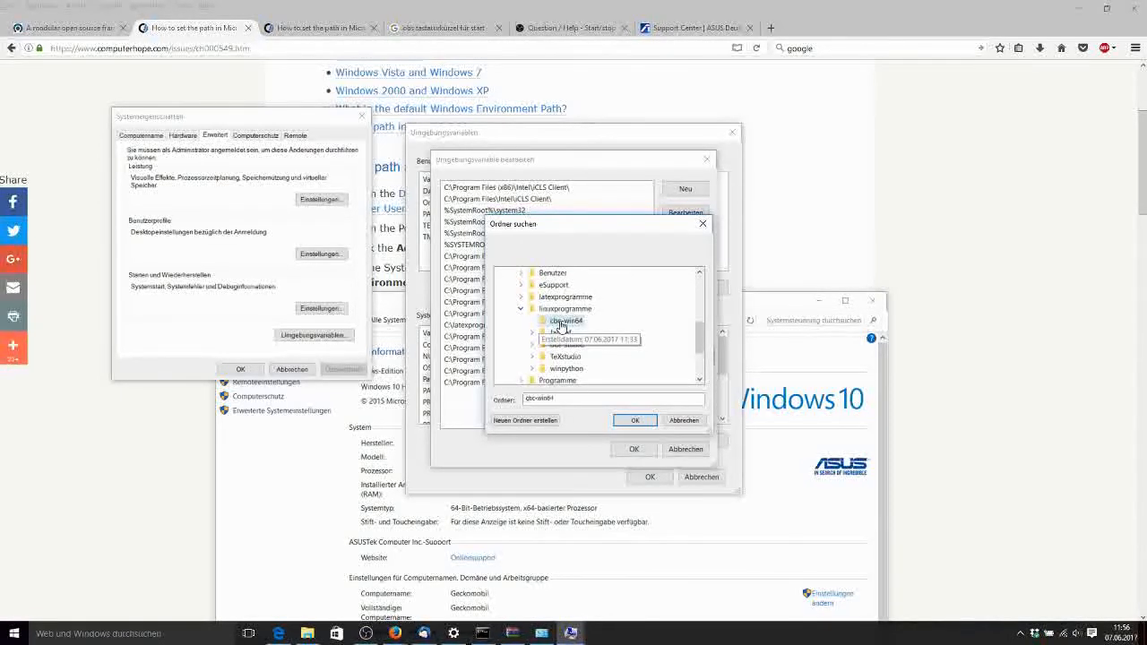
pyautogui.click(635, 419)
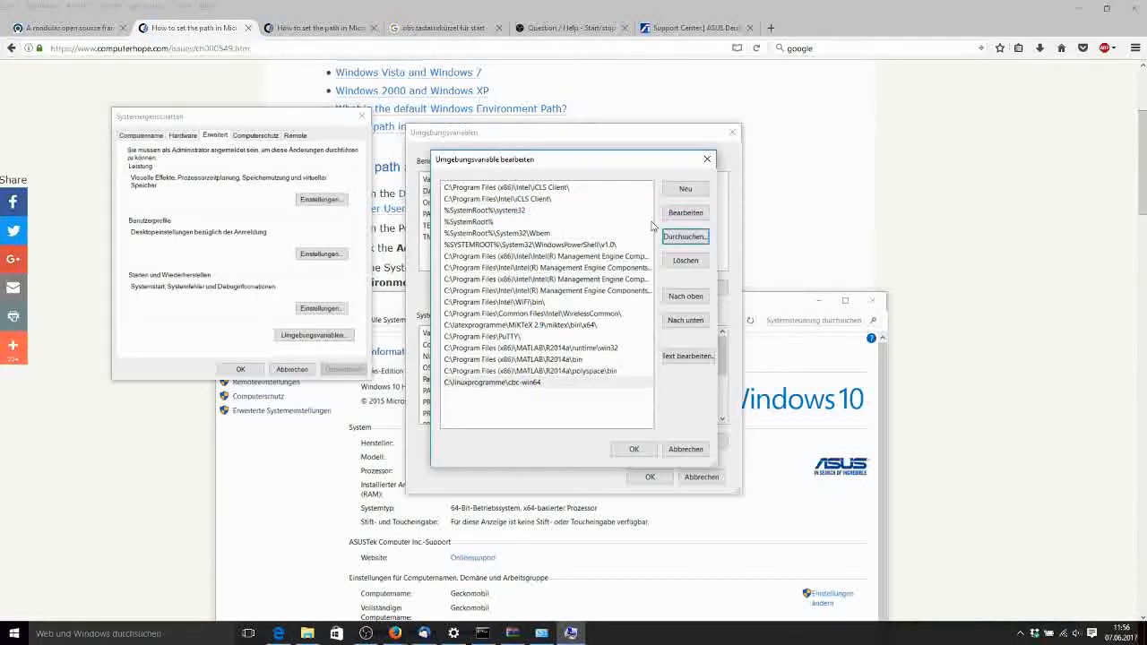
pyautogui.click(632, 450)
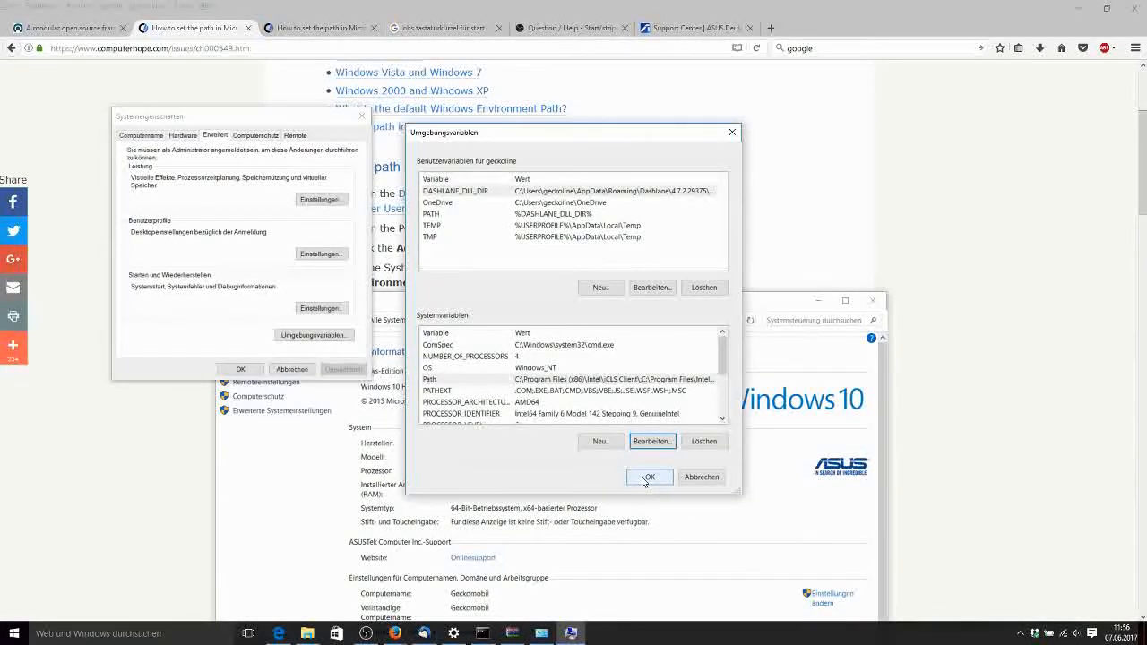
pyautogui.click(647, 477)
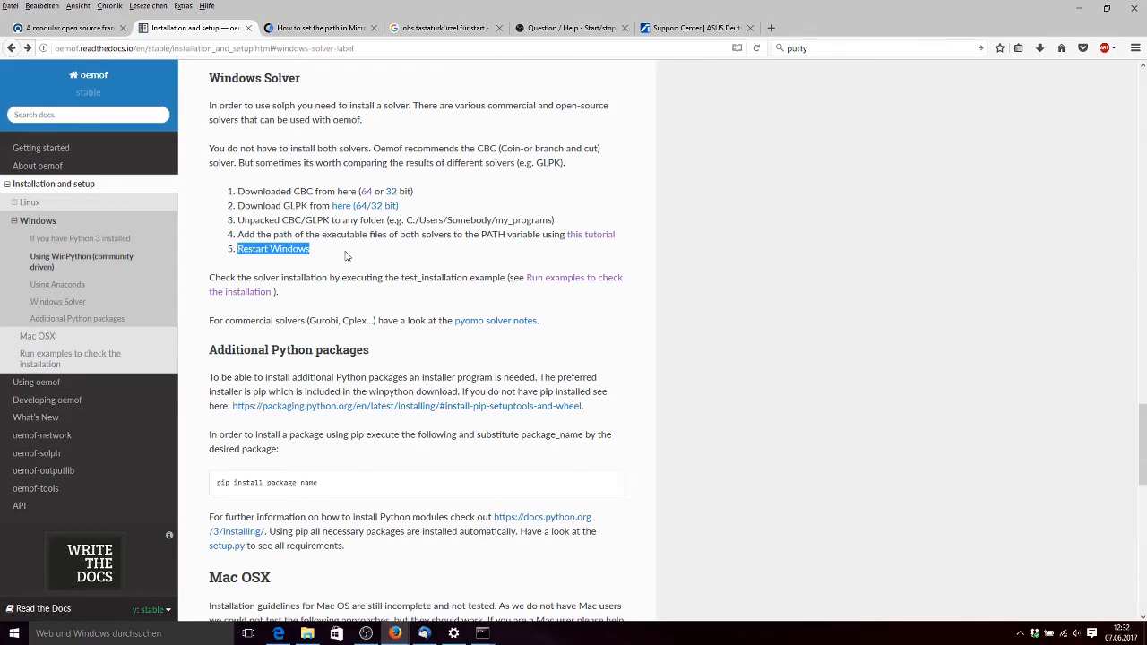
# Go to the oemof guide's section on running examples and open a WinPython Command Prompt beside the instructions
pyautogui.click(538, 279)
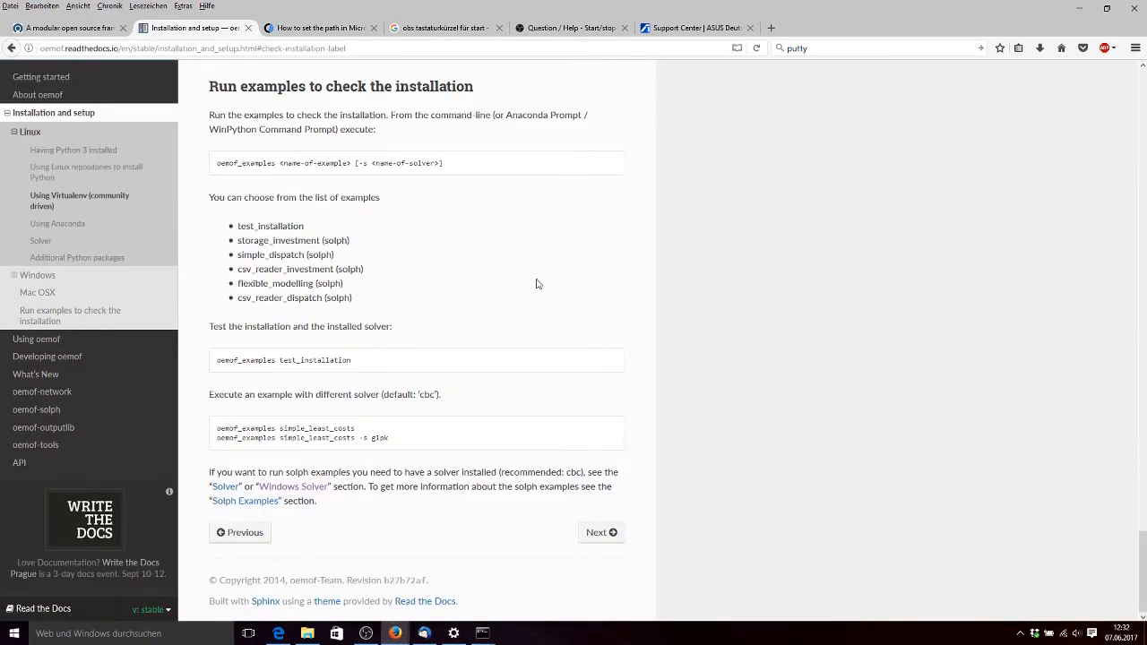
pyautogui.click(308, 634)
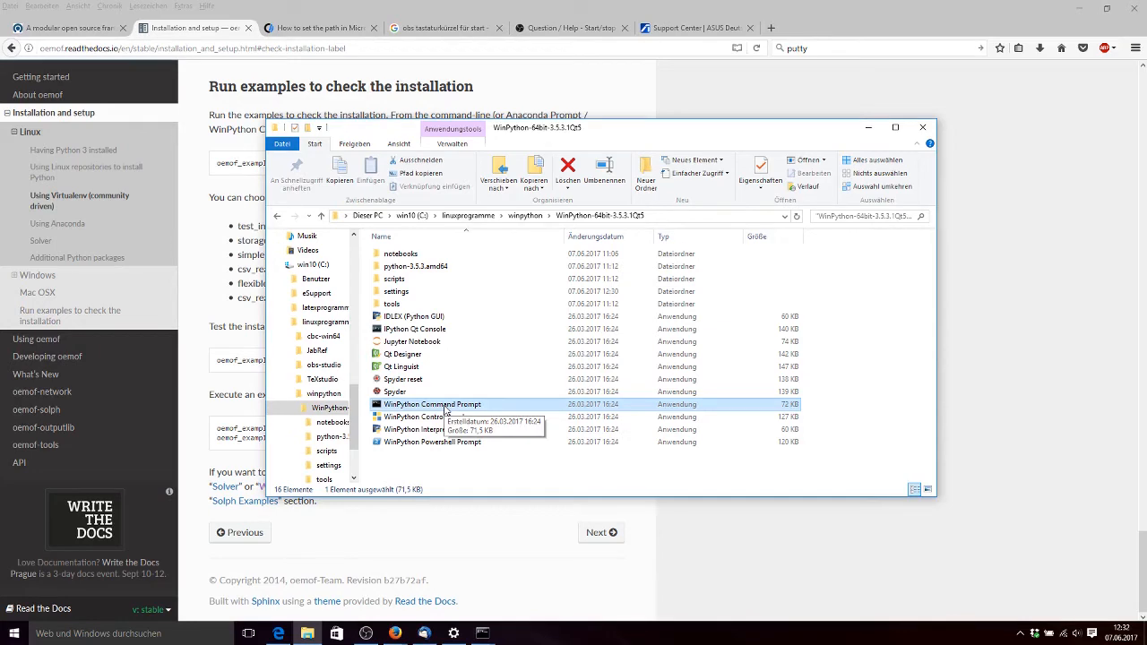
pyautogui.doubleClick(447, 408)
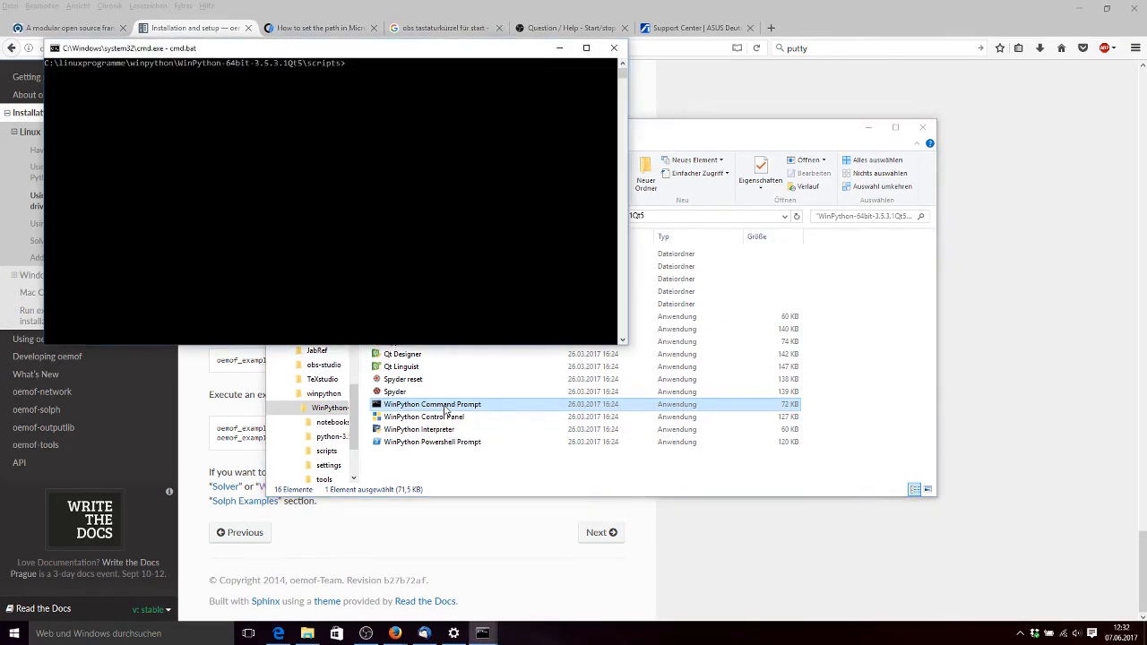
pyautogui.click(868, 127)
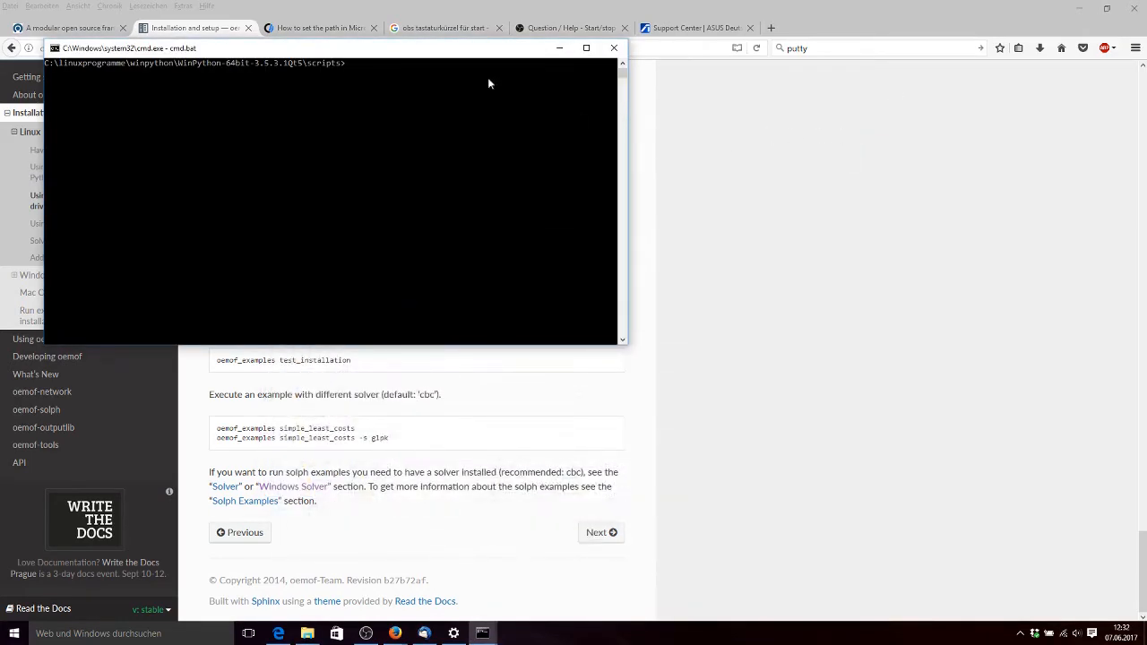
pyautogui.moveTo(436, 52); pyautogui.dragTo(814, 230)
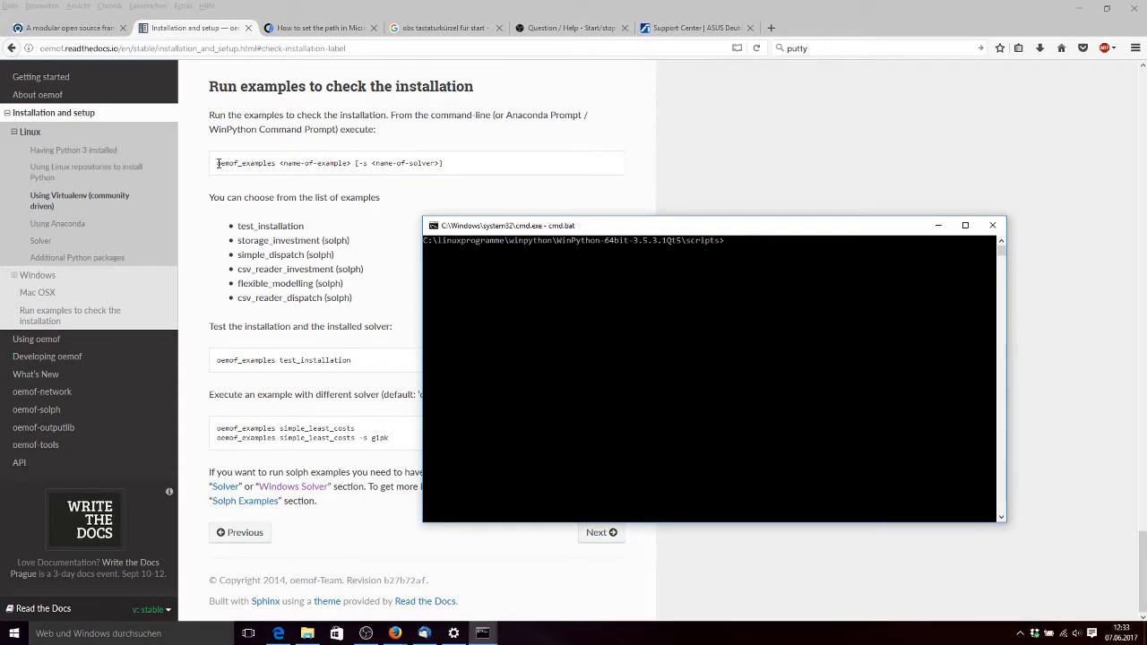
# Run "oemof_examples storage_investment" in the WinPython Command Prompt
pyautogui.write('oemof_examp')
pyautogui.write('les storage_investment')
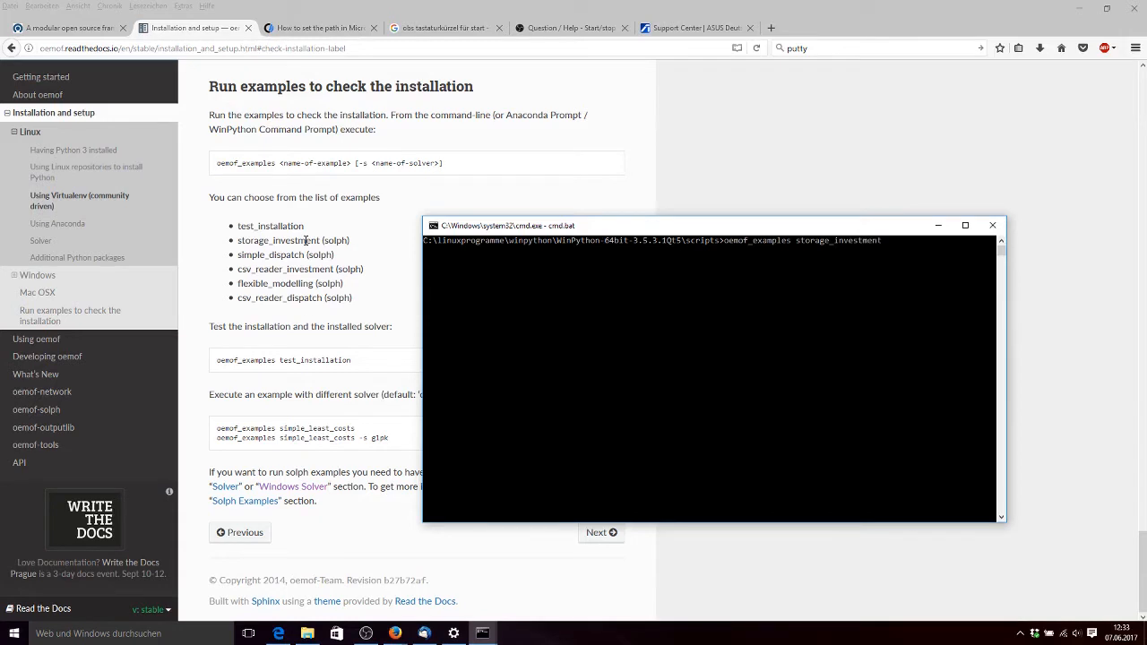
pyautogui.press('Return')
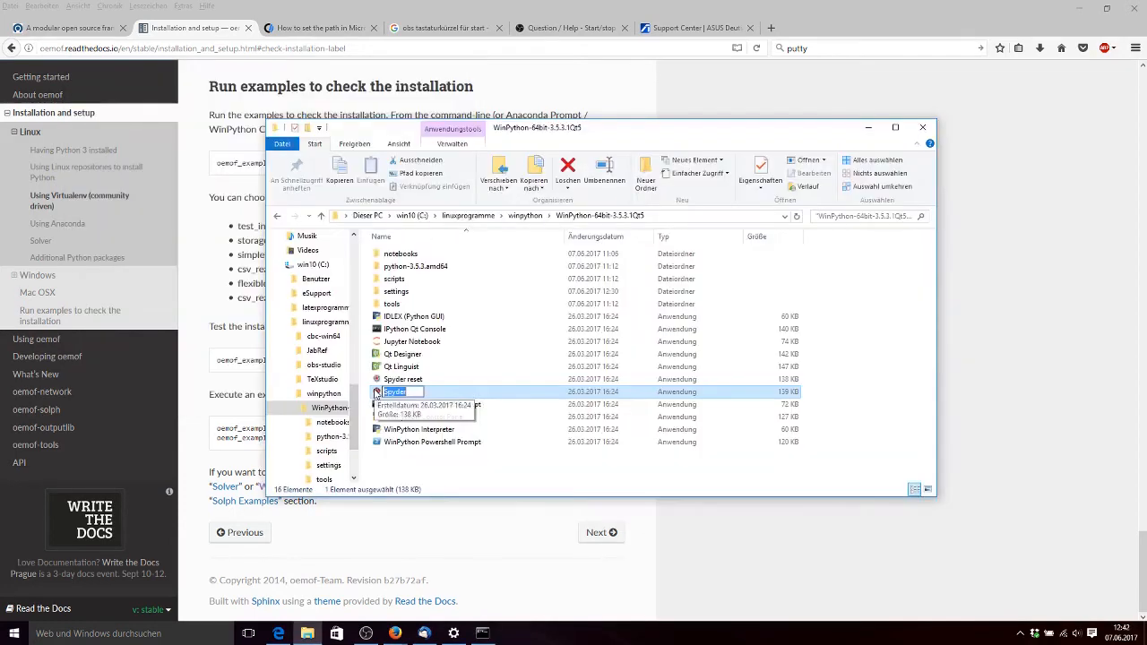
# Launch Spyder from the WinPython-64bit-3.5.3.1Qt5 folder
pyautogui.click(375, 395)
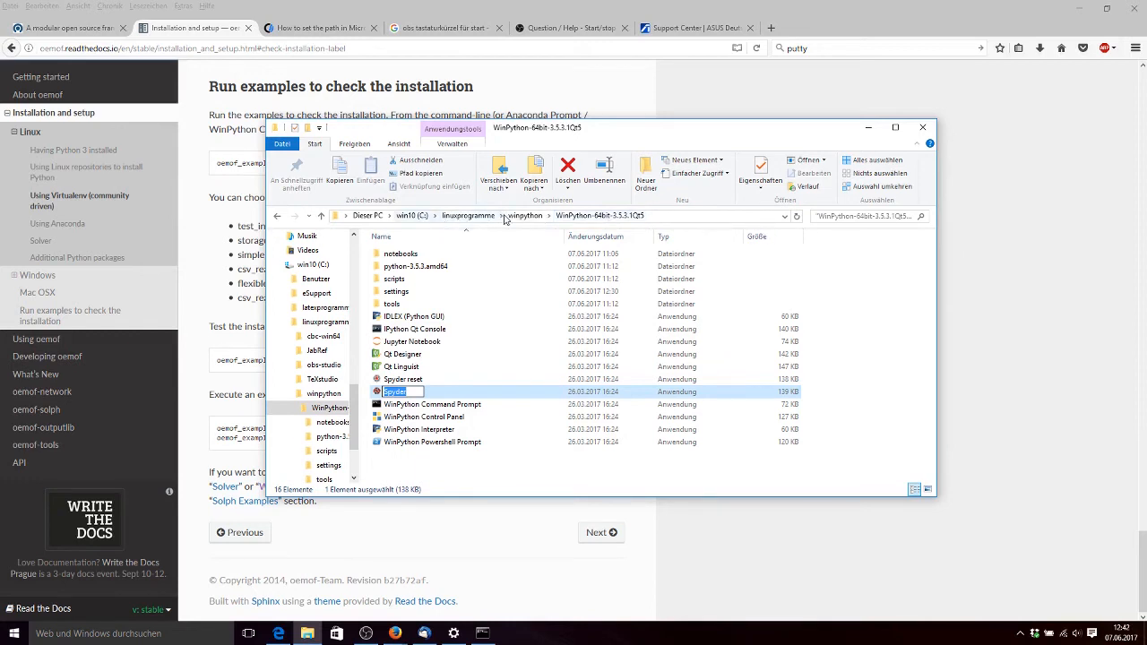
pyautogui.click(379, 394)
pyautogui.doubleClick(379, 394)
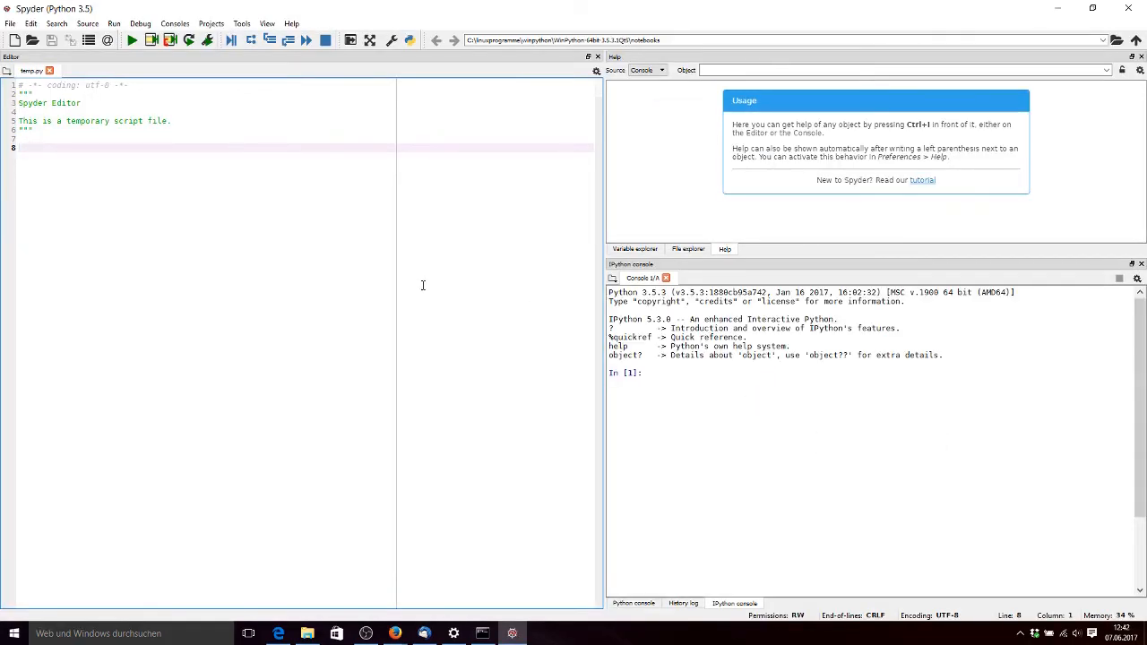
# In the open-file dialog, browse to the site-packages folder under linuxprogramme\winpython, in the WinPython python-3.5.3.amd64\Lib directory
pyautogui.click(10, 23)
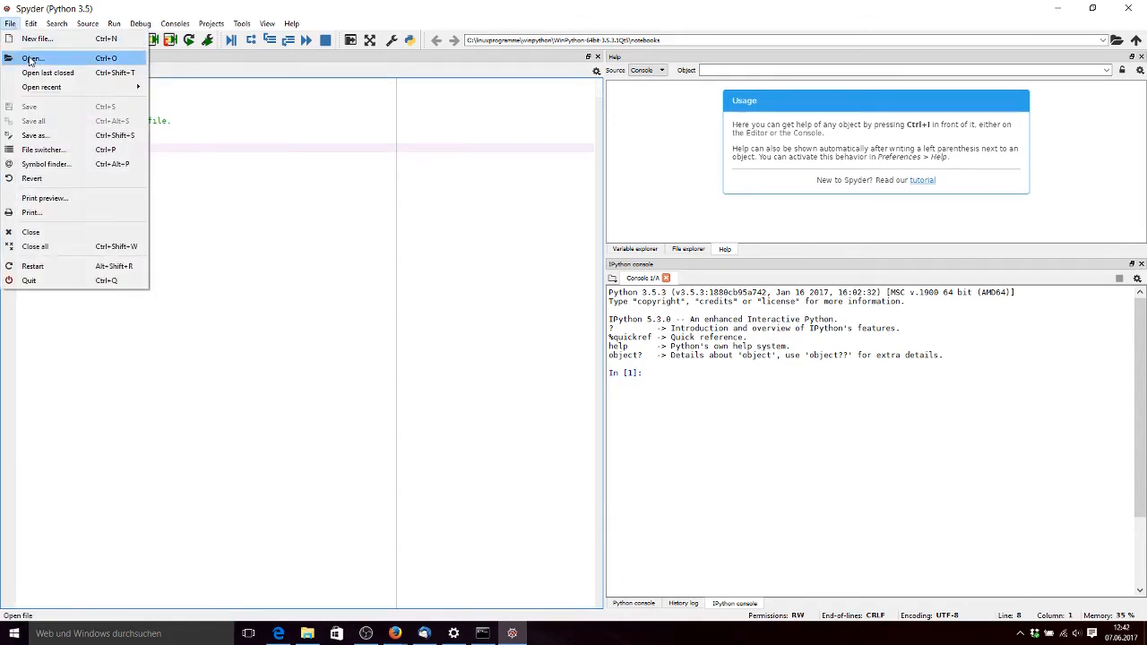
pyautogui.click(31, 59)
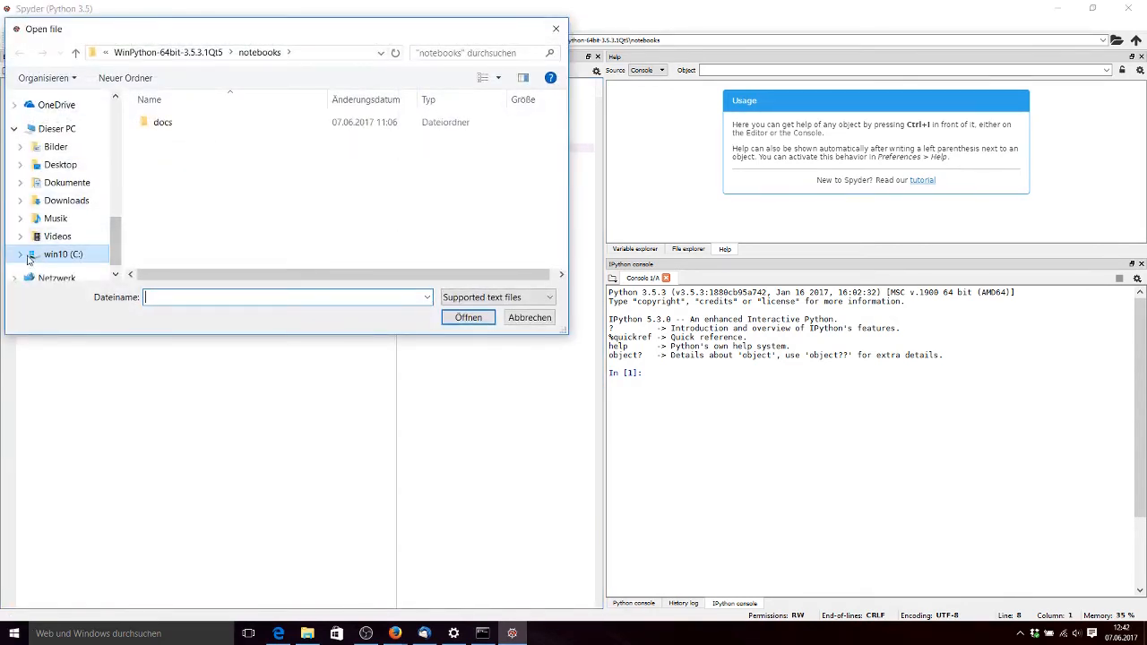
pyautogui.click(19, 256)
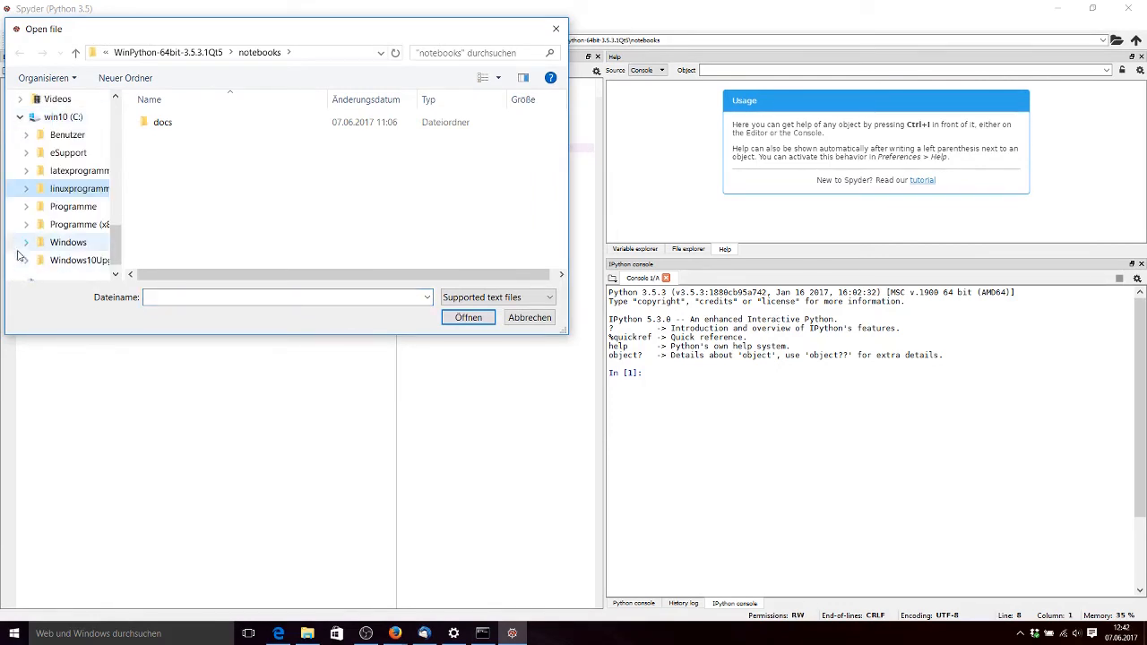
pyautogui.click(27, 191)
pyautogui.click(31, 260)
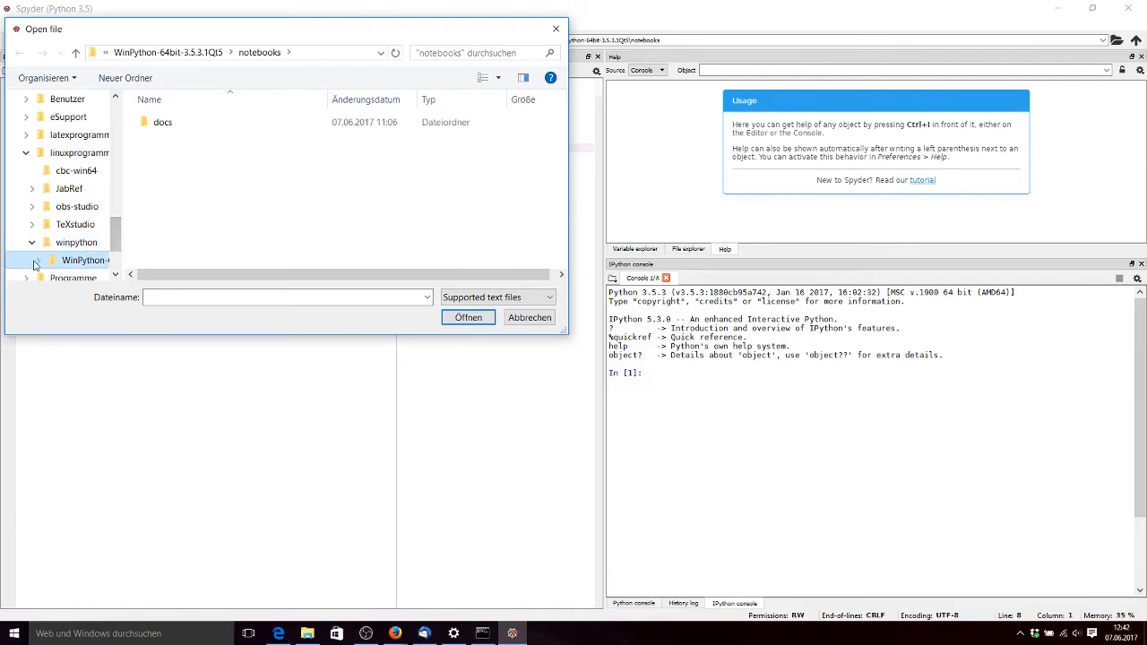
pyautogui.click(35, 260)
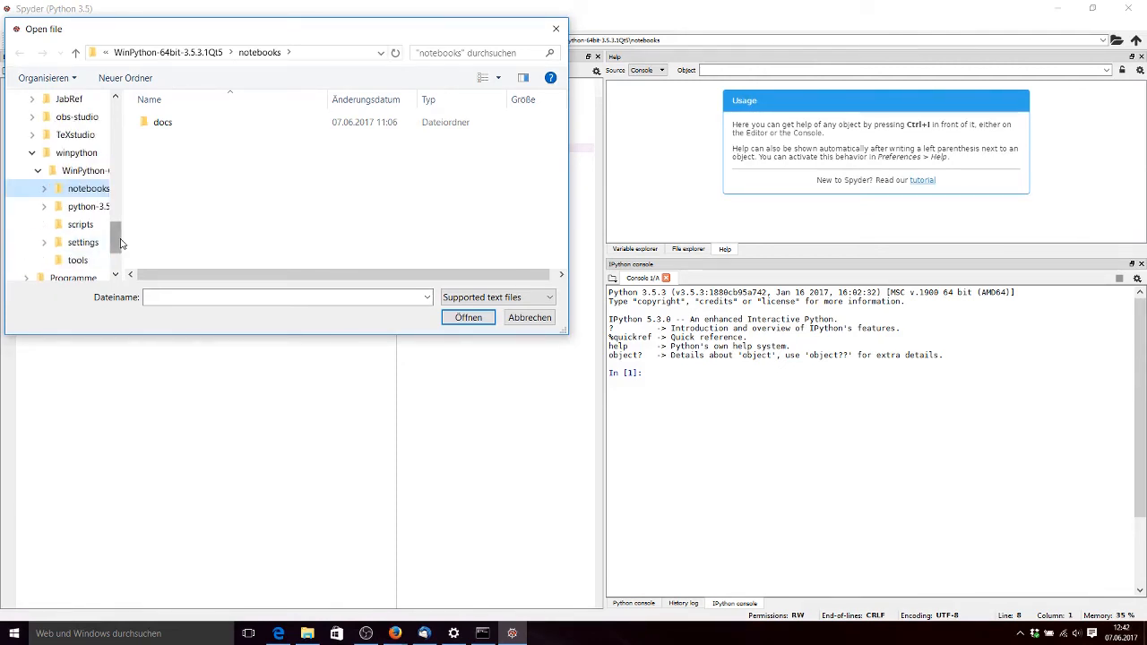
pyautogui.moveTo(119, 242); pyautogui.dragTo(119, 241)
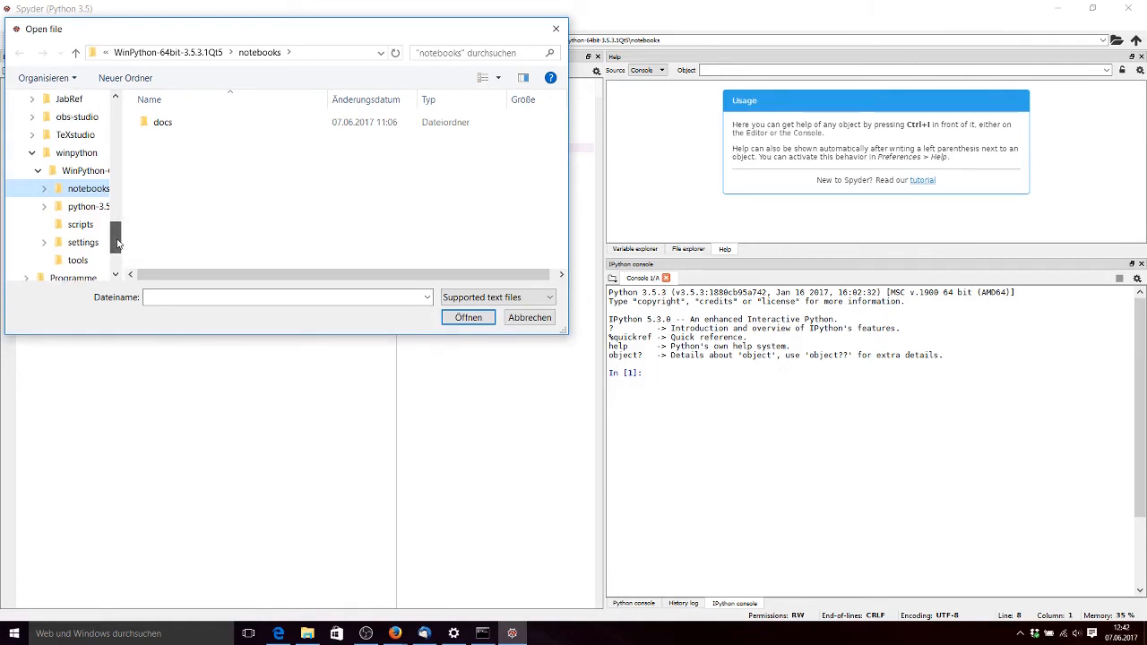
pyautogui.click(52, 208)
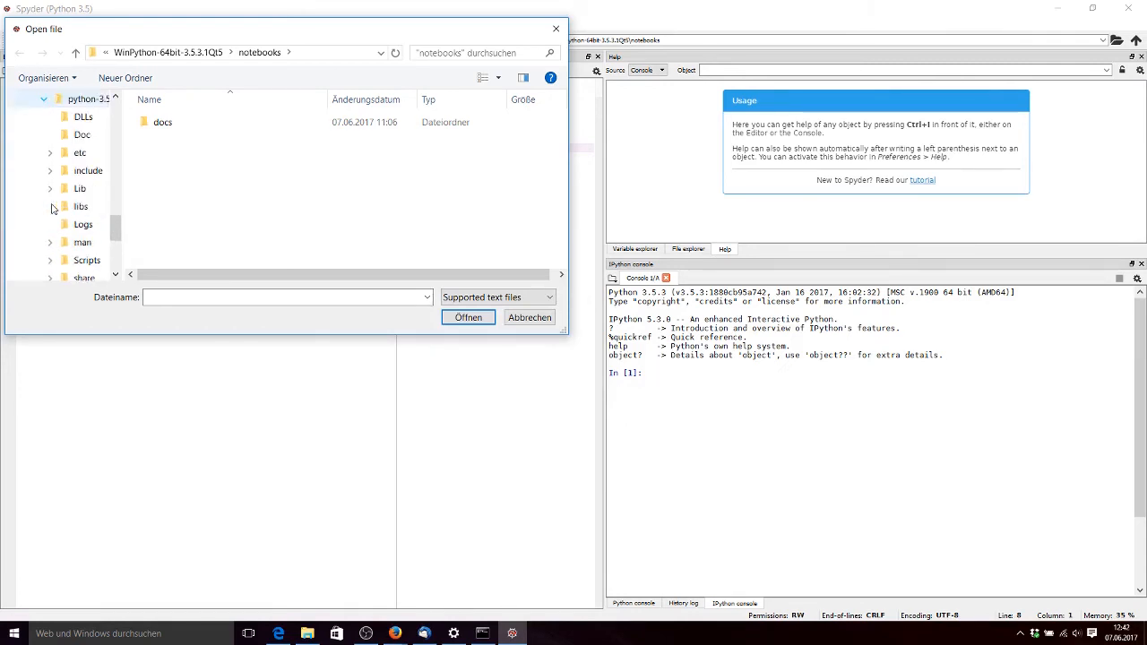
pyautogui.click(51, 190)
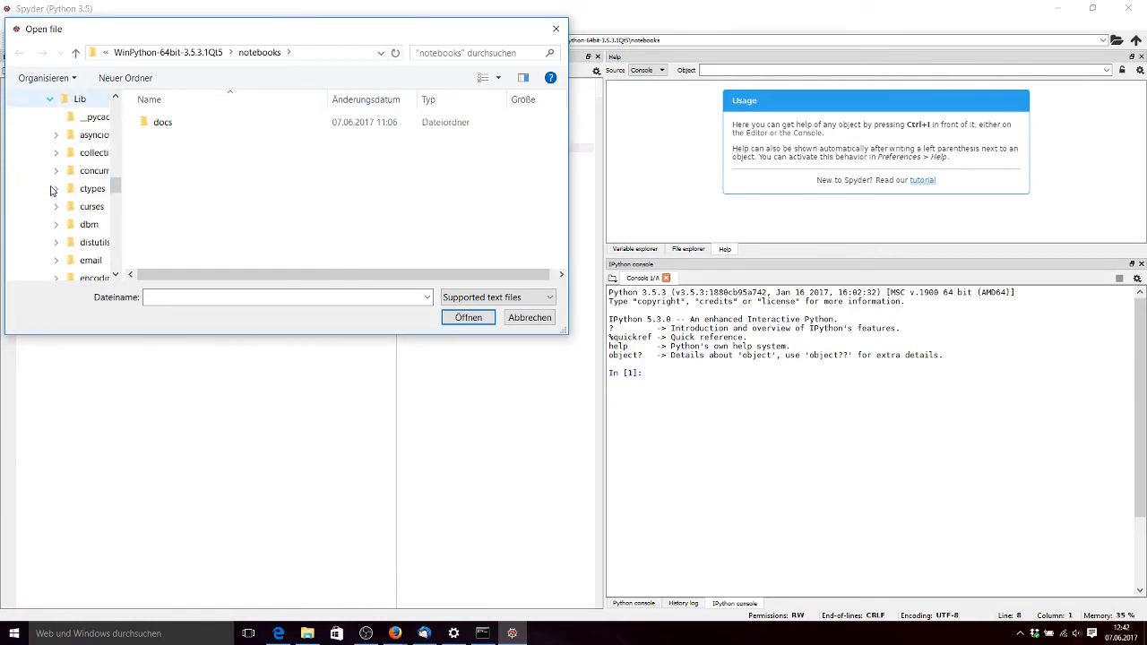
pyautogui.moveTo(115, 187); pyautogui.dragTo(118, 230)
pyautogui.click(55, 225)
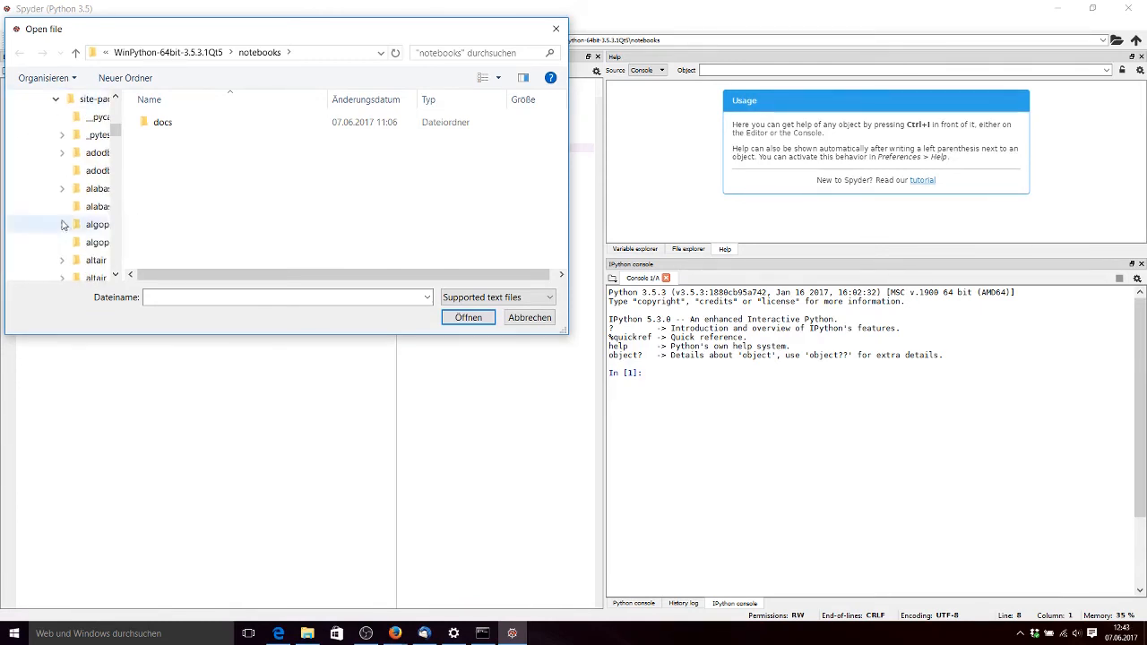
pyautogui.click(86, 99)
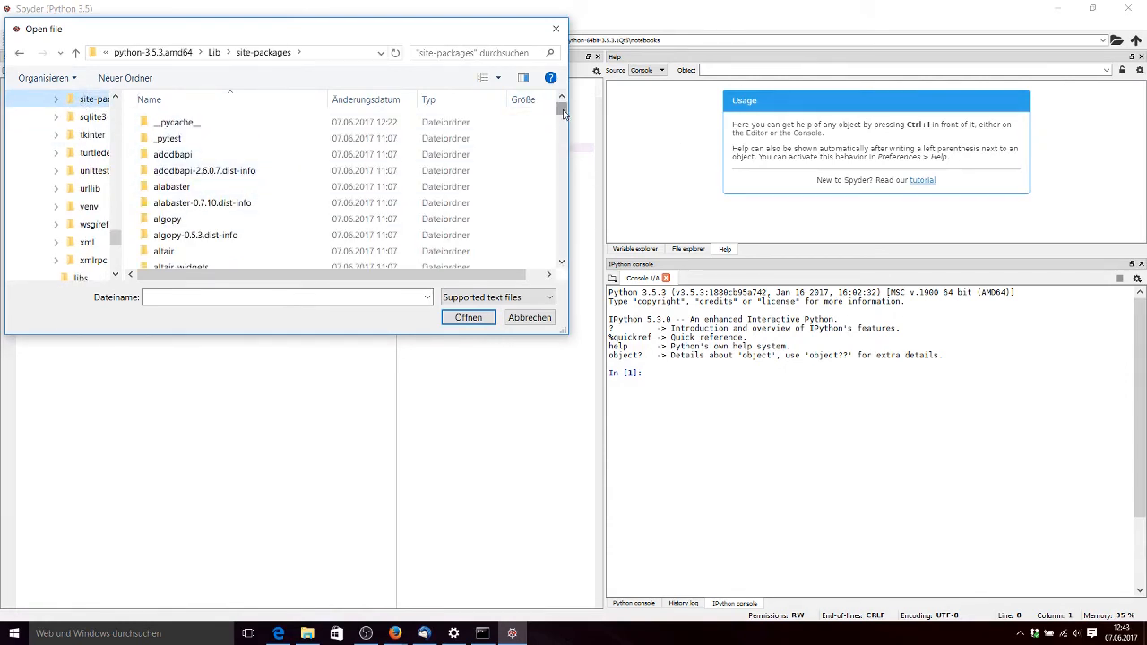
# Open storage_investment.py from the examples\solph\storage_investment folder inside site-packages
pyautogui.moveTo(563, 110); pyautogui.dragTo(563, 145)
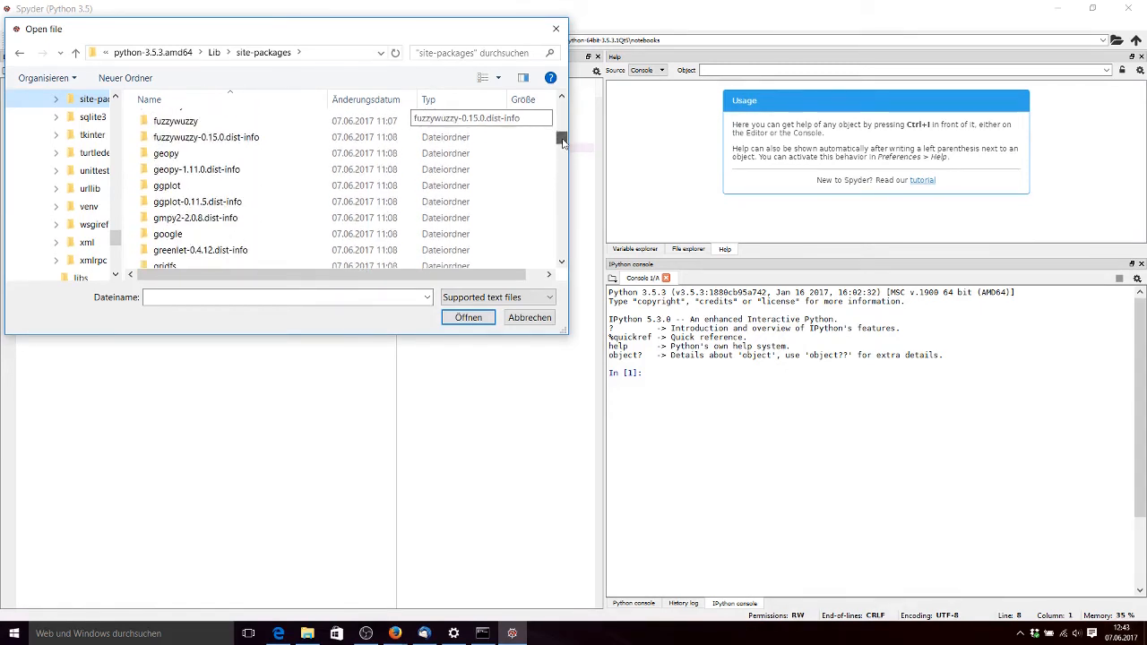
pyautogui.scroll(3, 157, 151)
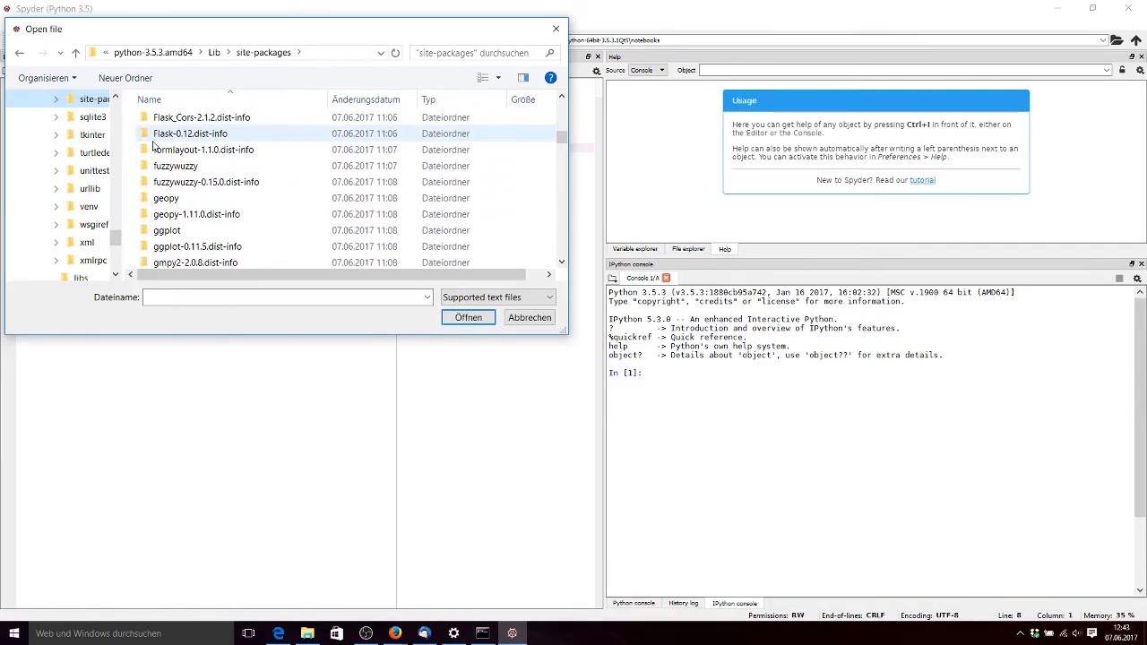
pyautogui.scroll(1, 153, 144)
pyautogui.doubleClick(170, 167)
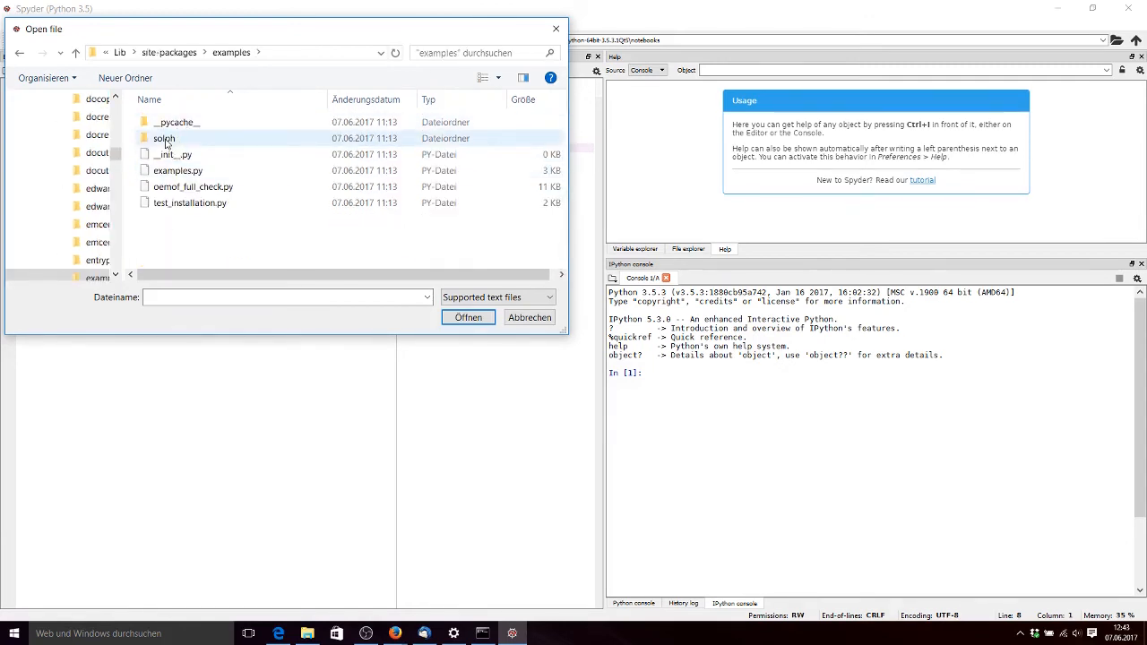
pyautogui.doubleClick(165, 140)
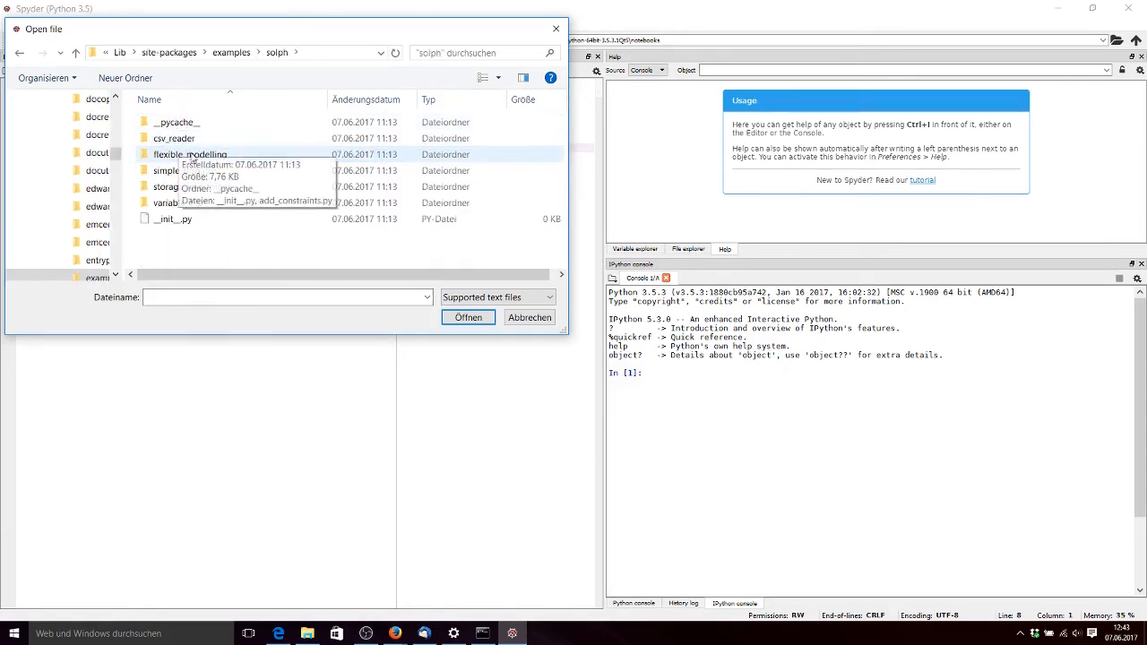
pyautogui.click(176, 190)
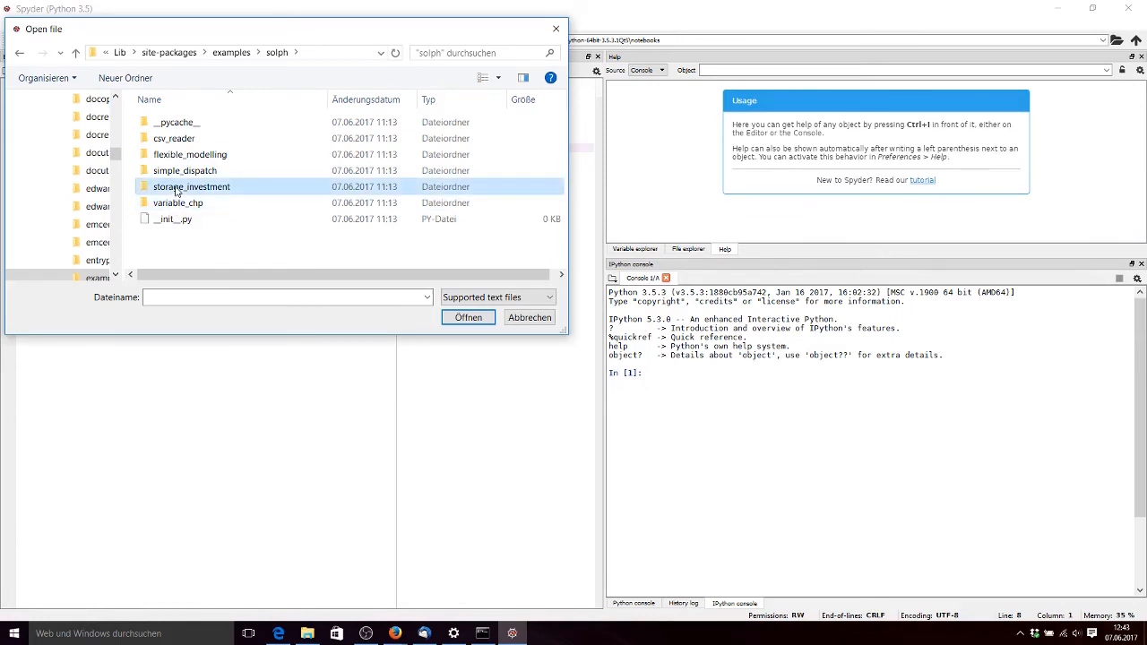
pyautogui.doubleClick(176, 190)
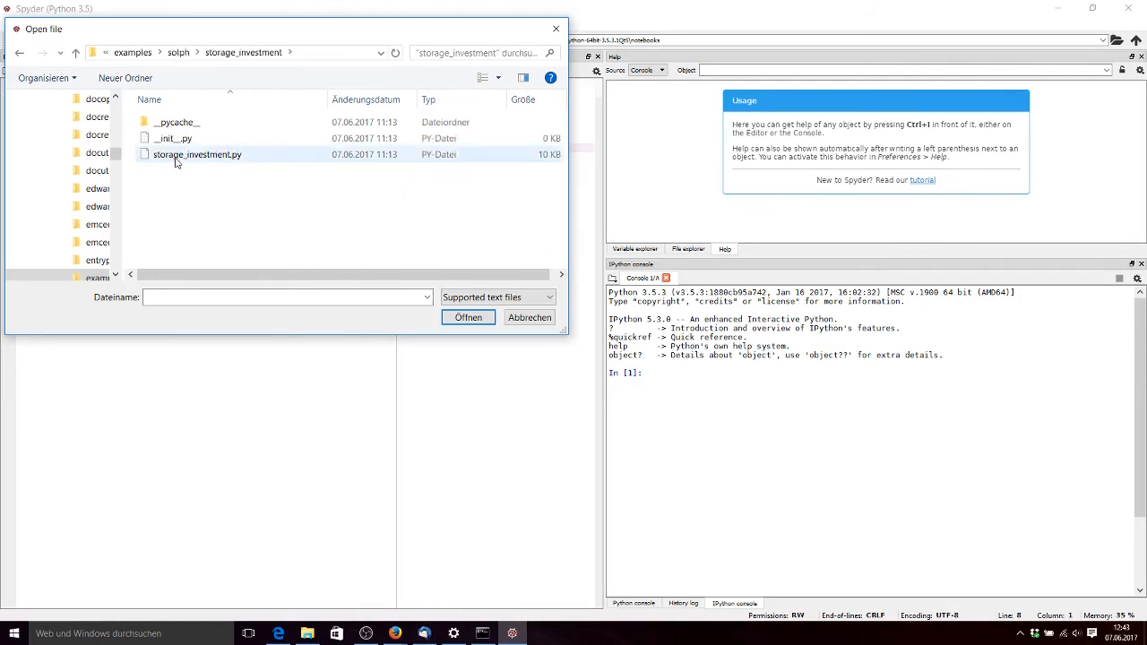
pyautogui.click(176, 158)
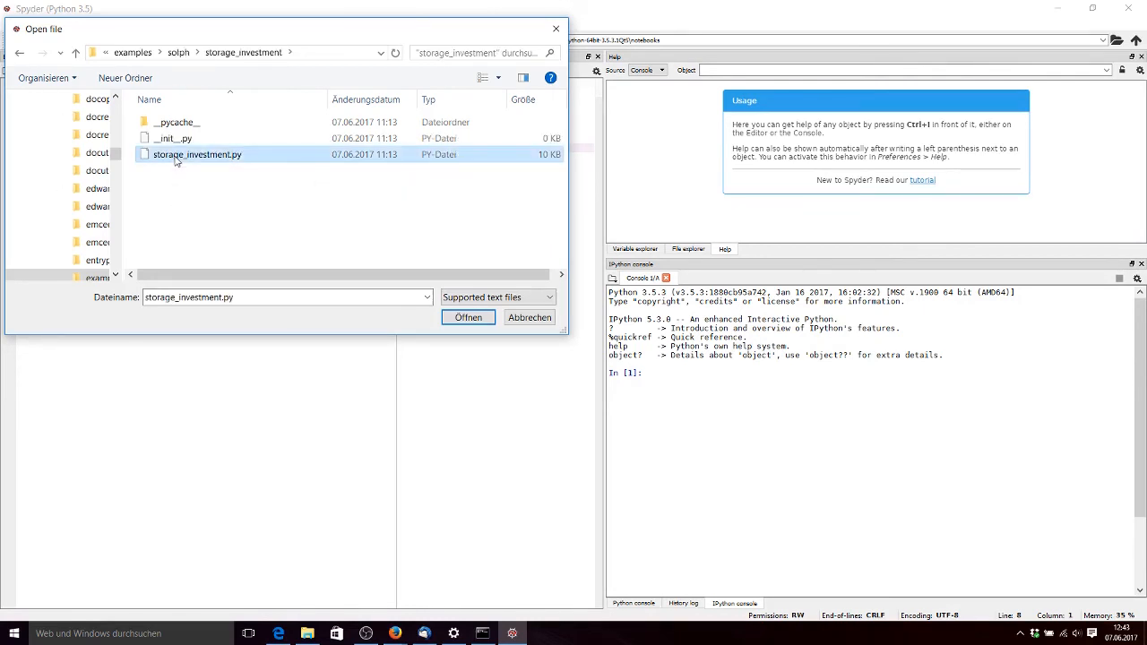
pyautogui.doubleClick(177, 156)
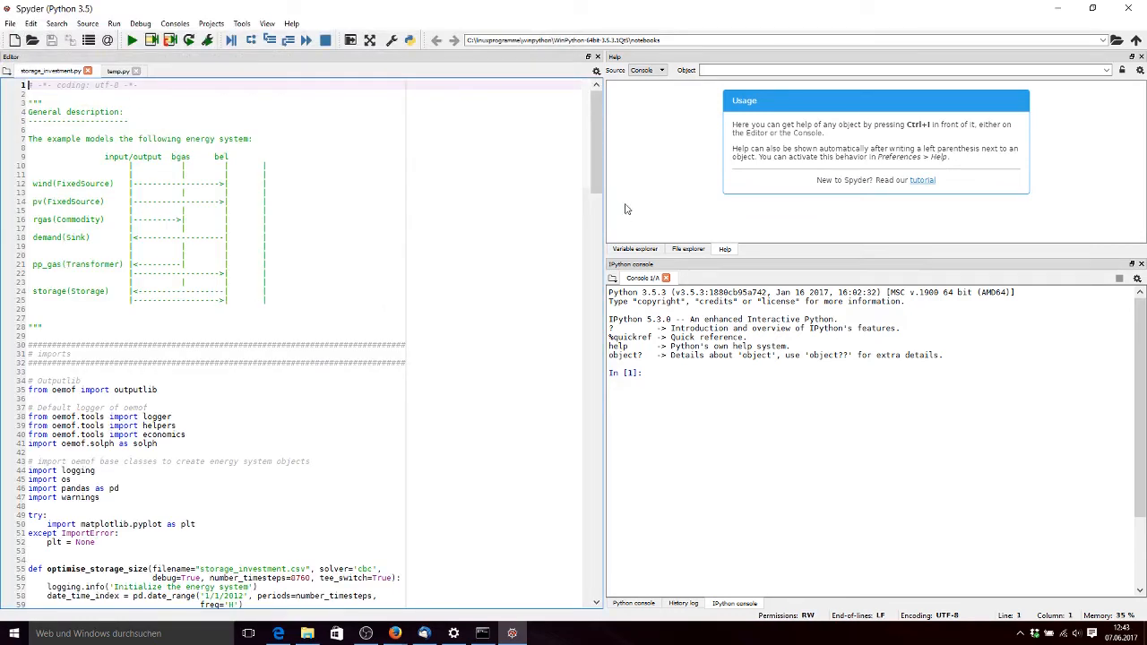
# Run storage_investment.py and look through the plots in the IPython console
pyautogui.moveTo(600, 164)
pyautogui.mouseDown()
pyautogui.moveTo(581, 550)
pyautogui.moveTo(619, 135)
pyautogui.moveTo(614, 268)
pyautogui.moveTo(609, 144)
pyautogui.mouseUp()
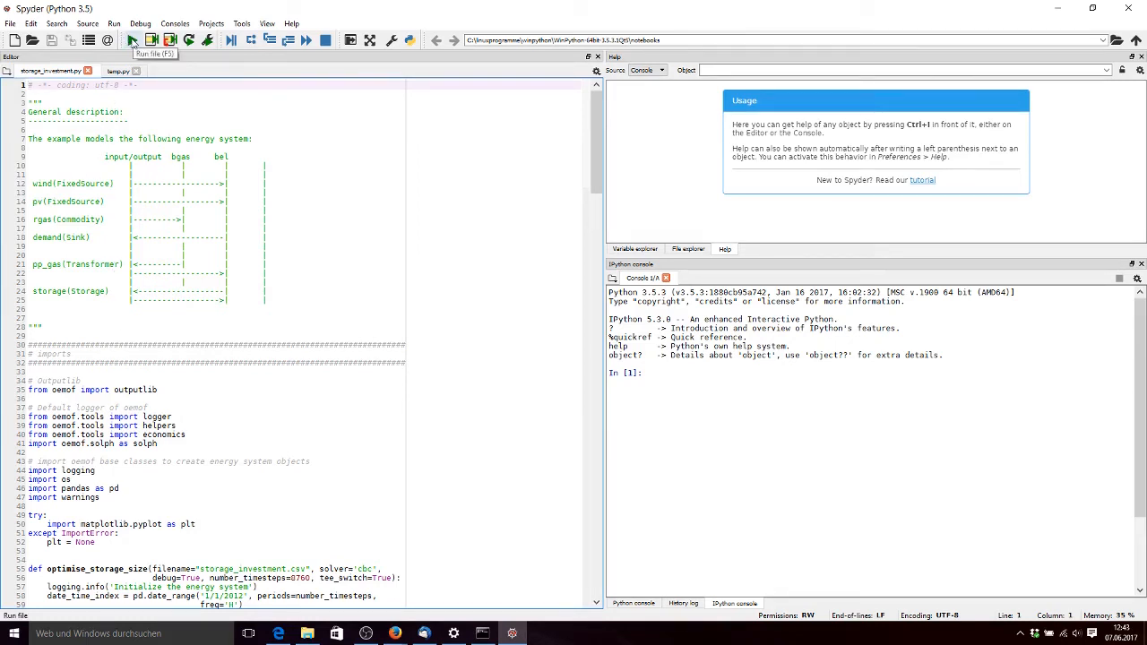
pyautogui.click(131, 41)
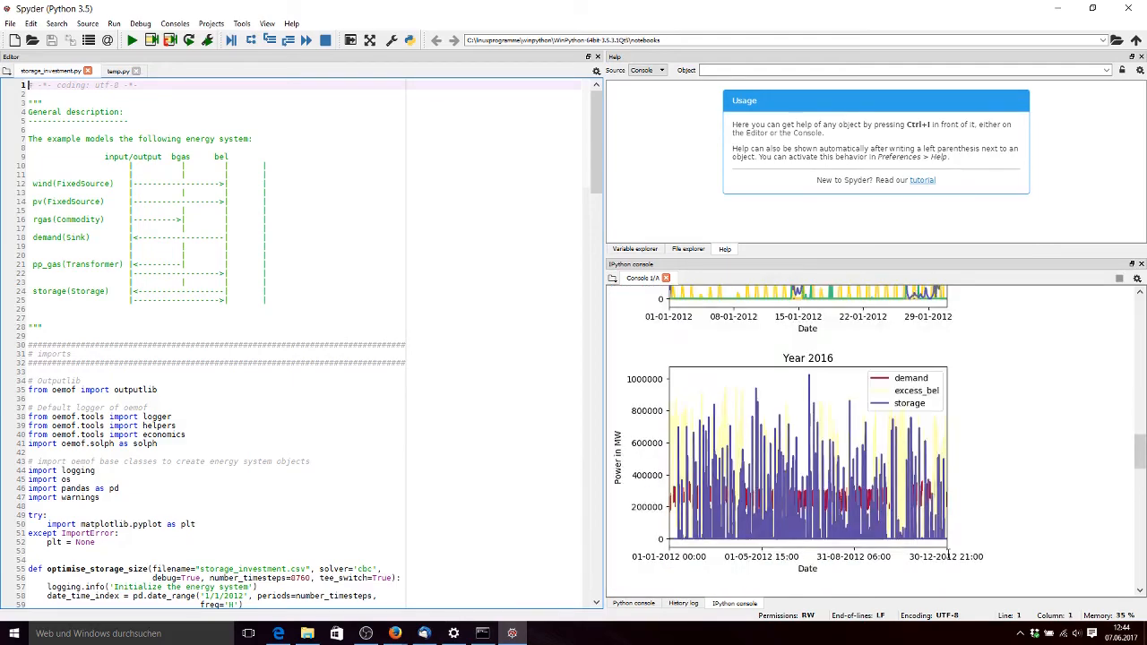
pyautogui.moveTo(1140, 453); pyautogui.dragTo(1140, 439)
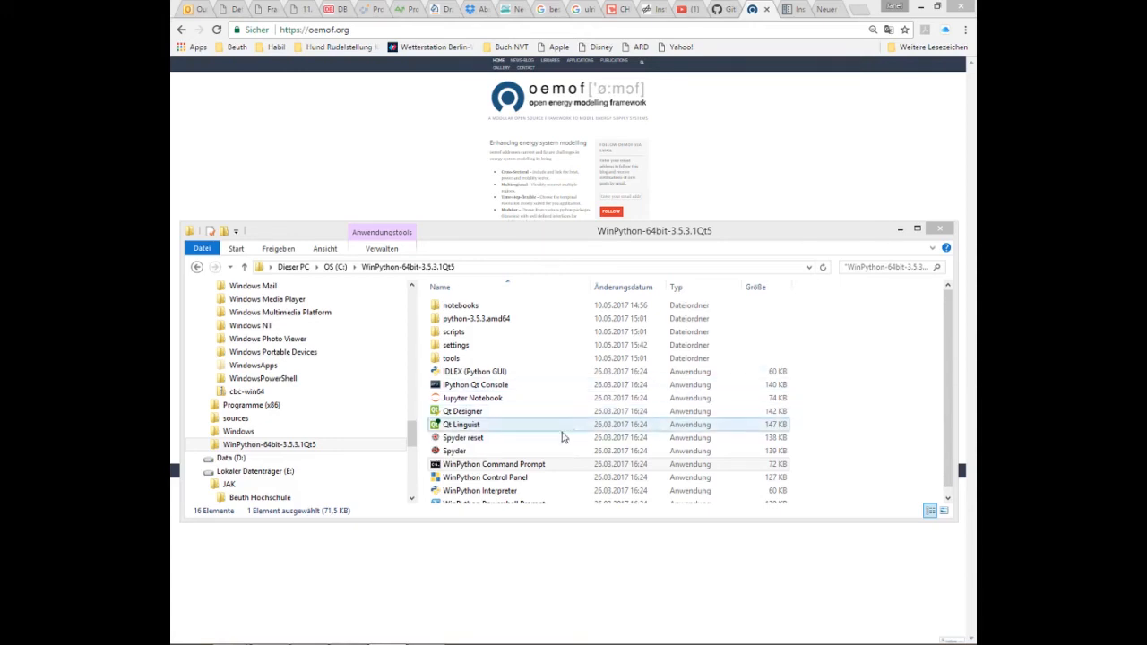
# Open a WinPython Command Prompt from the WinPython-64bit-3.5.3.1Qt5 folder and install the demandlib package with pip
pyautogui.doubleClick(524, 466)
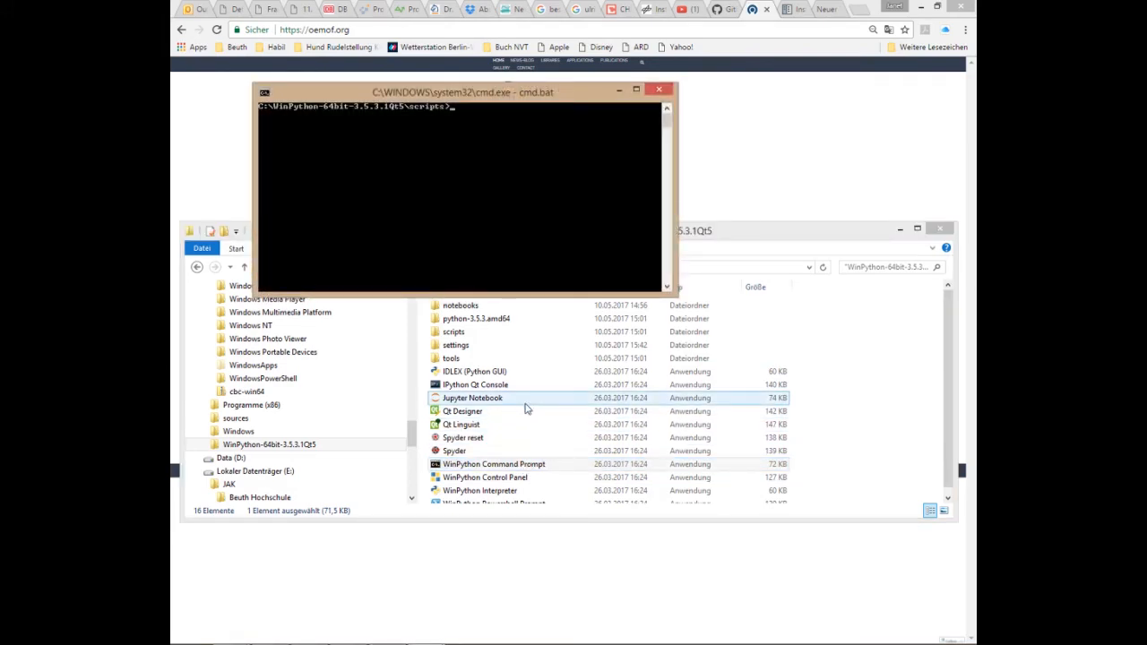
pyautogui.write('pip')
pyautogui.write(' istall')
pyautogui.write('dema')
pyautogui.write('ndli')
pyautogui.write('b')
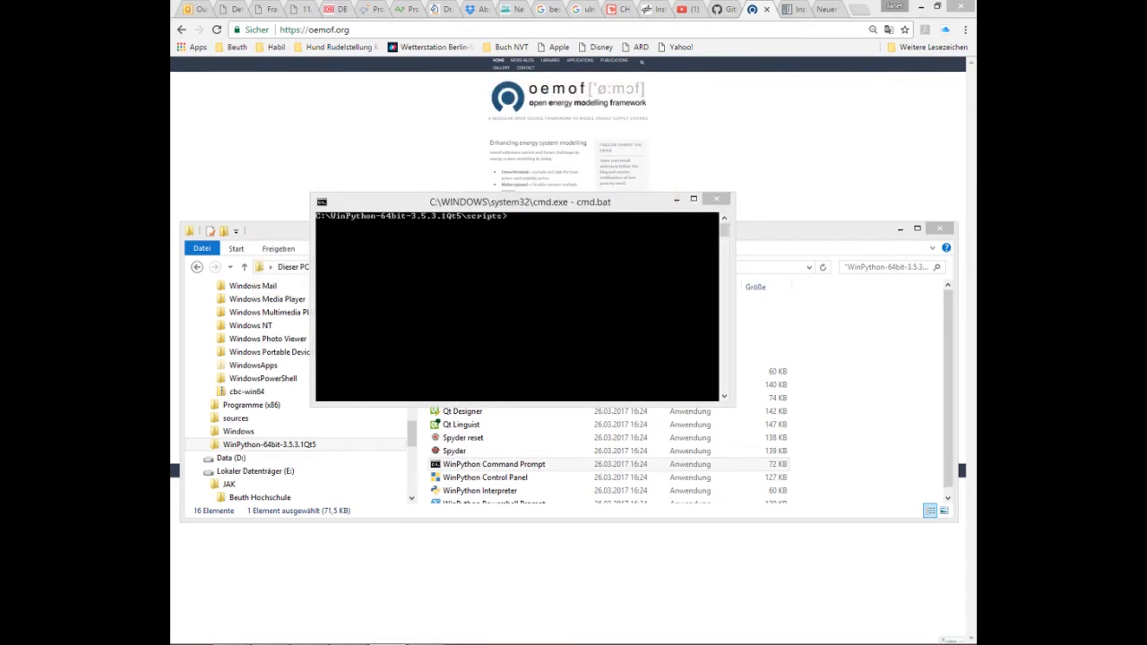
# Enter the command "pip install feedinlib" in the WinPython Command Prompt
pyautogui.click(587, 207)
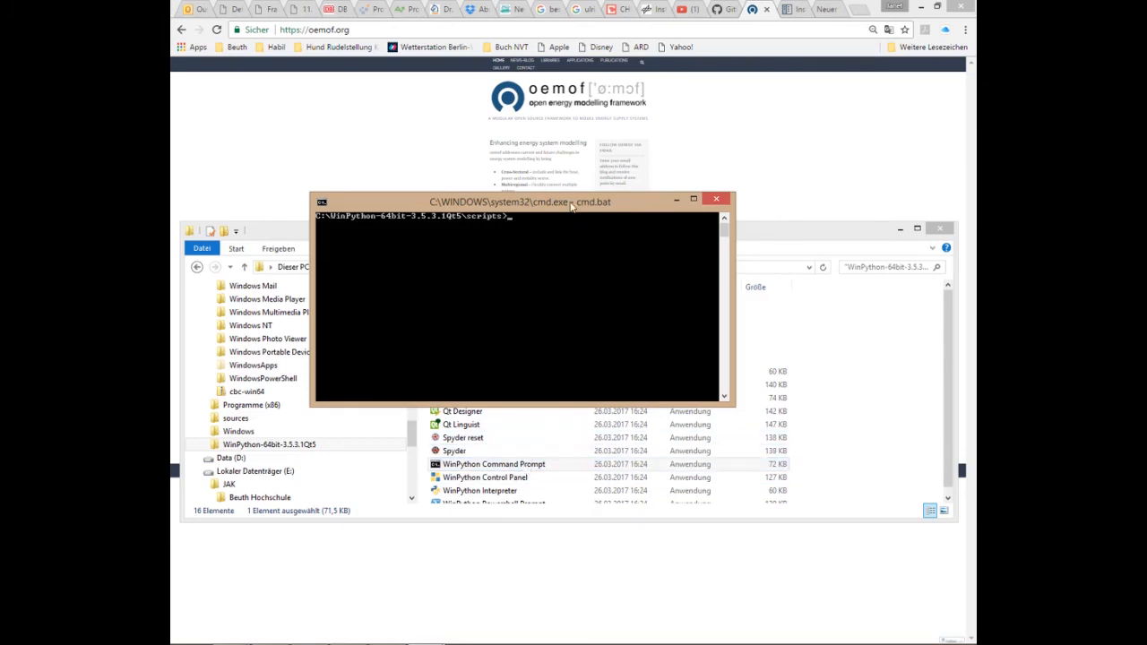
pyautogui.write('pip install feedinlib')
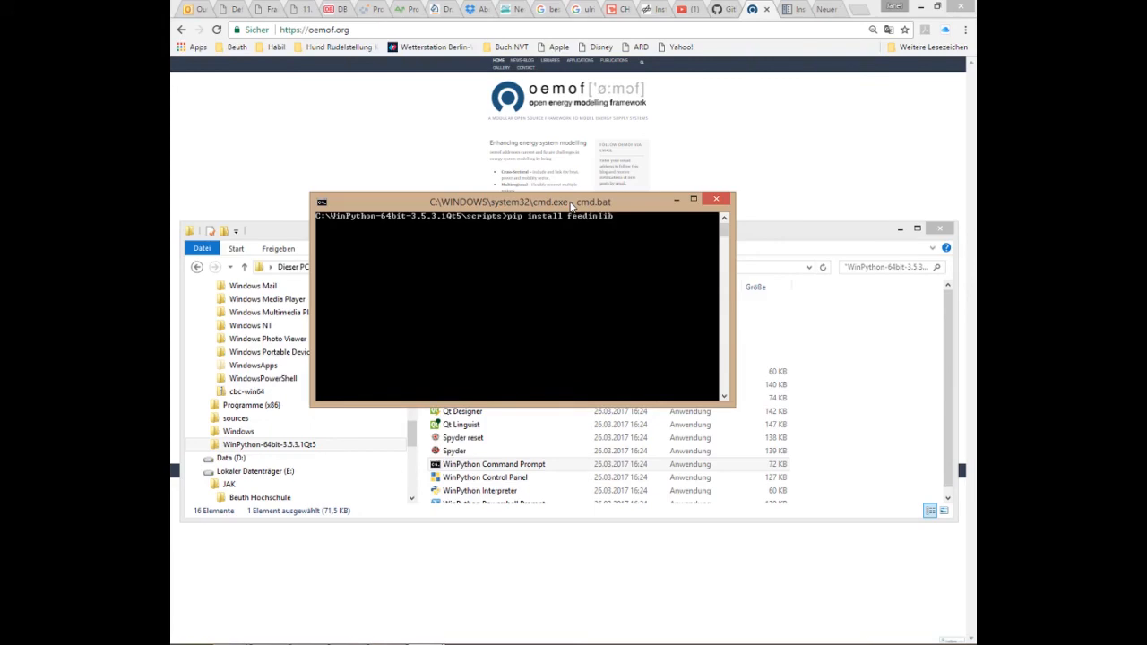